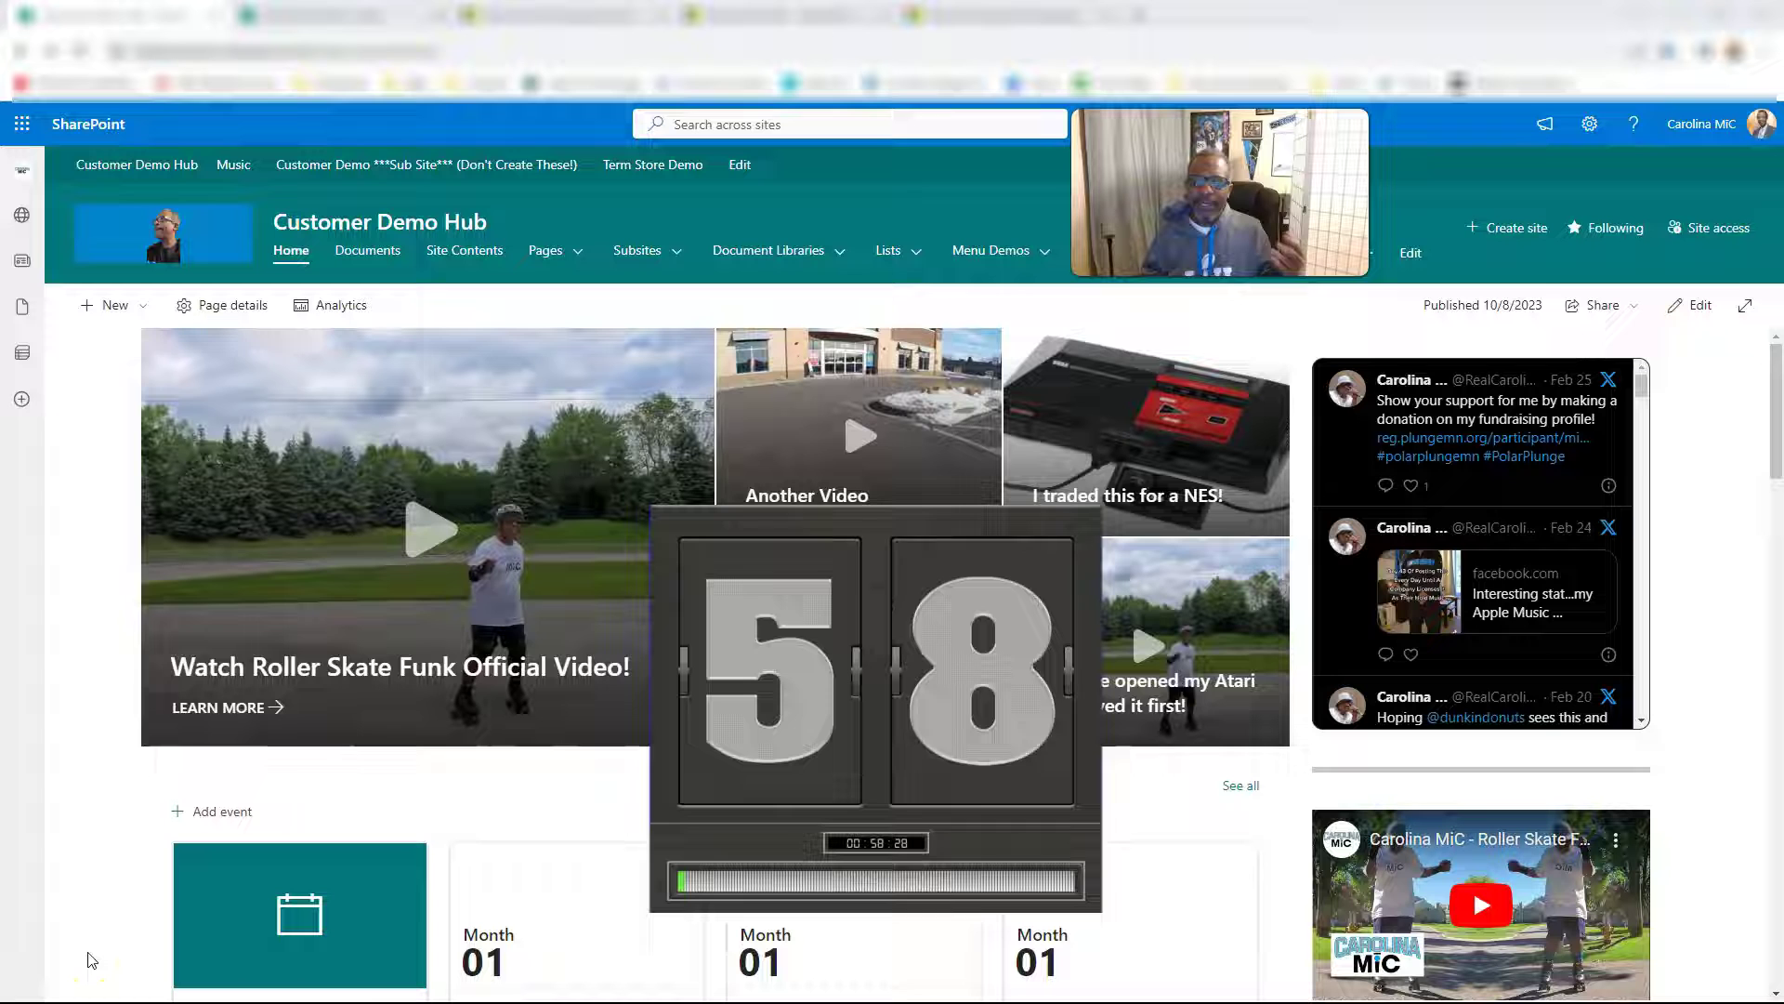
# Step: Share the Customer Demo Hub site with the user at Read access, with no invitation email
pyautogui.click(1697, 234)
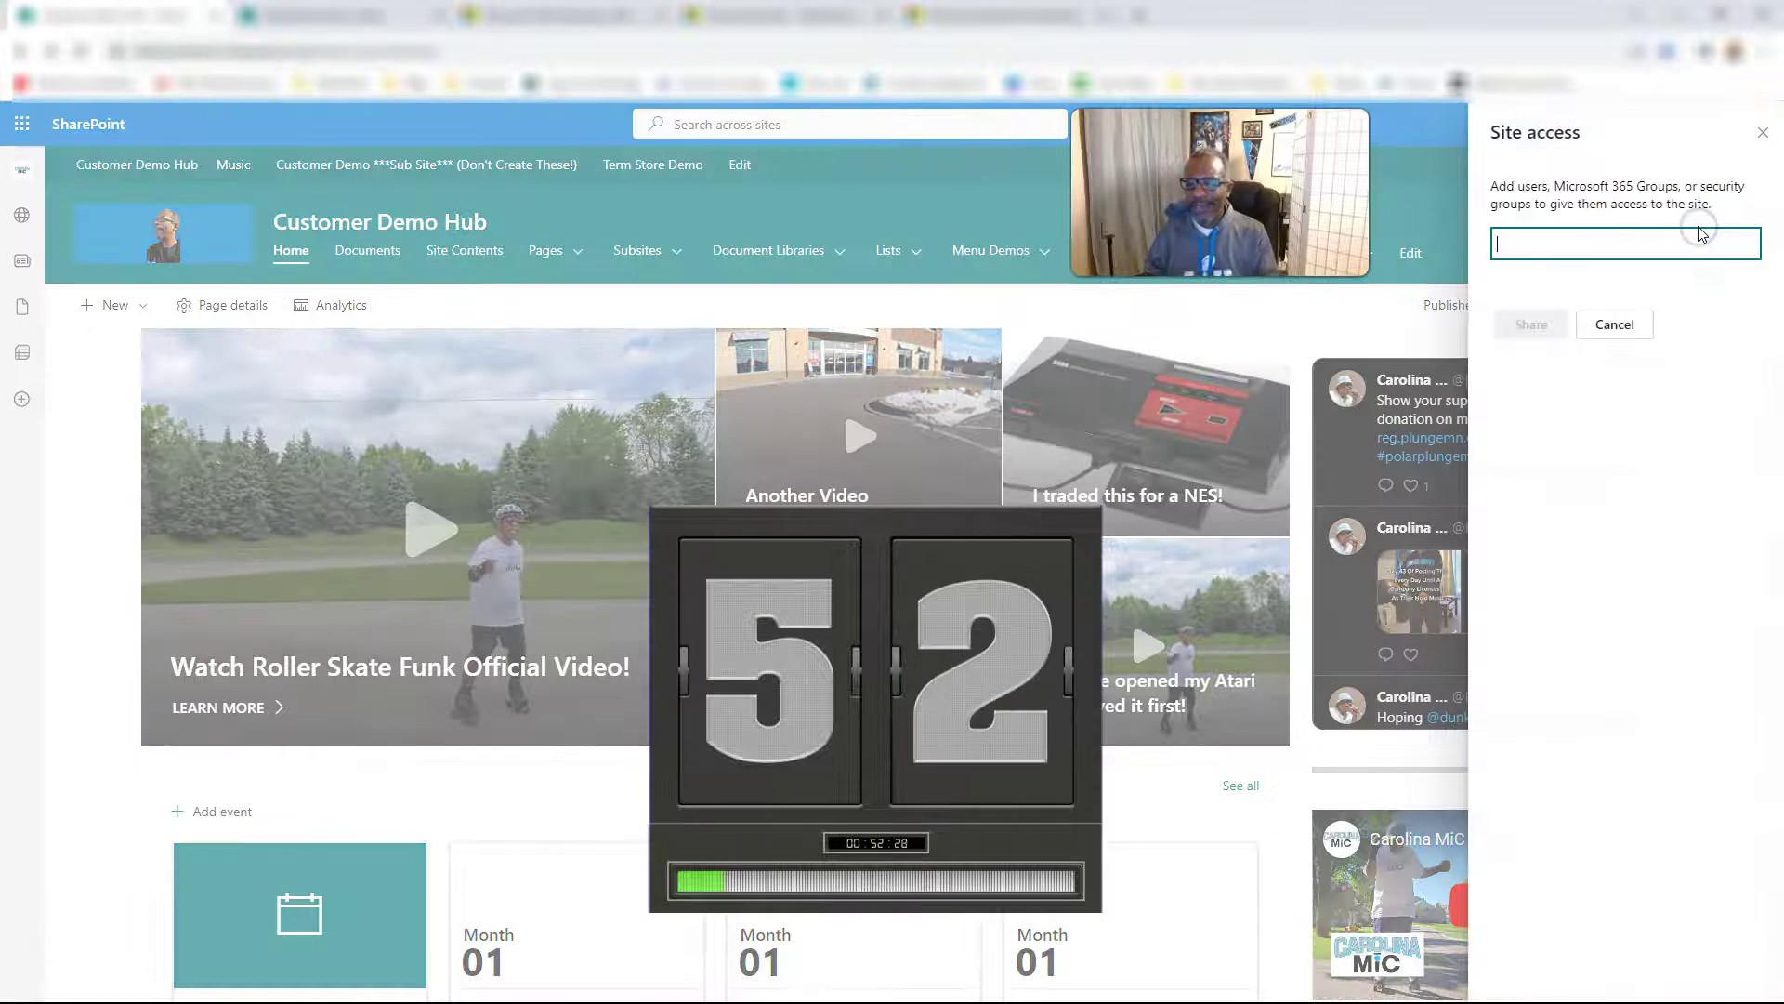
pyautogui.write('jake')
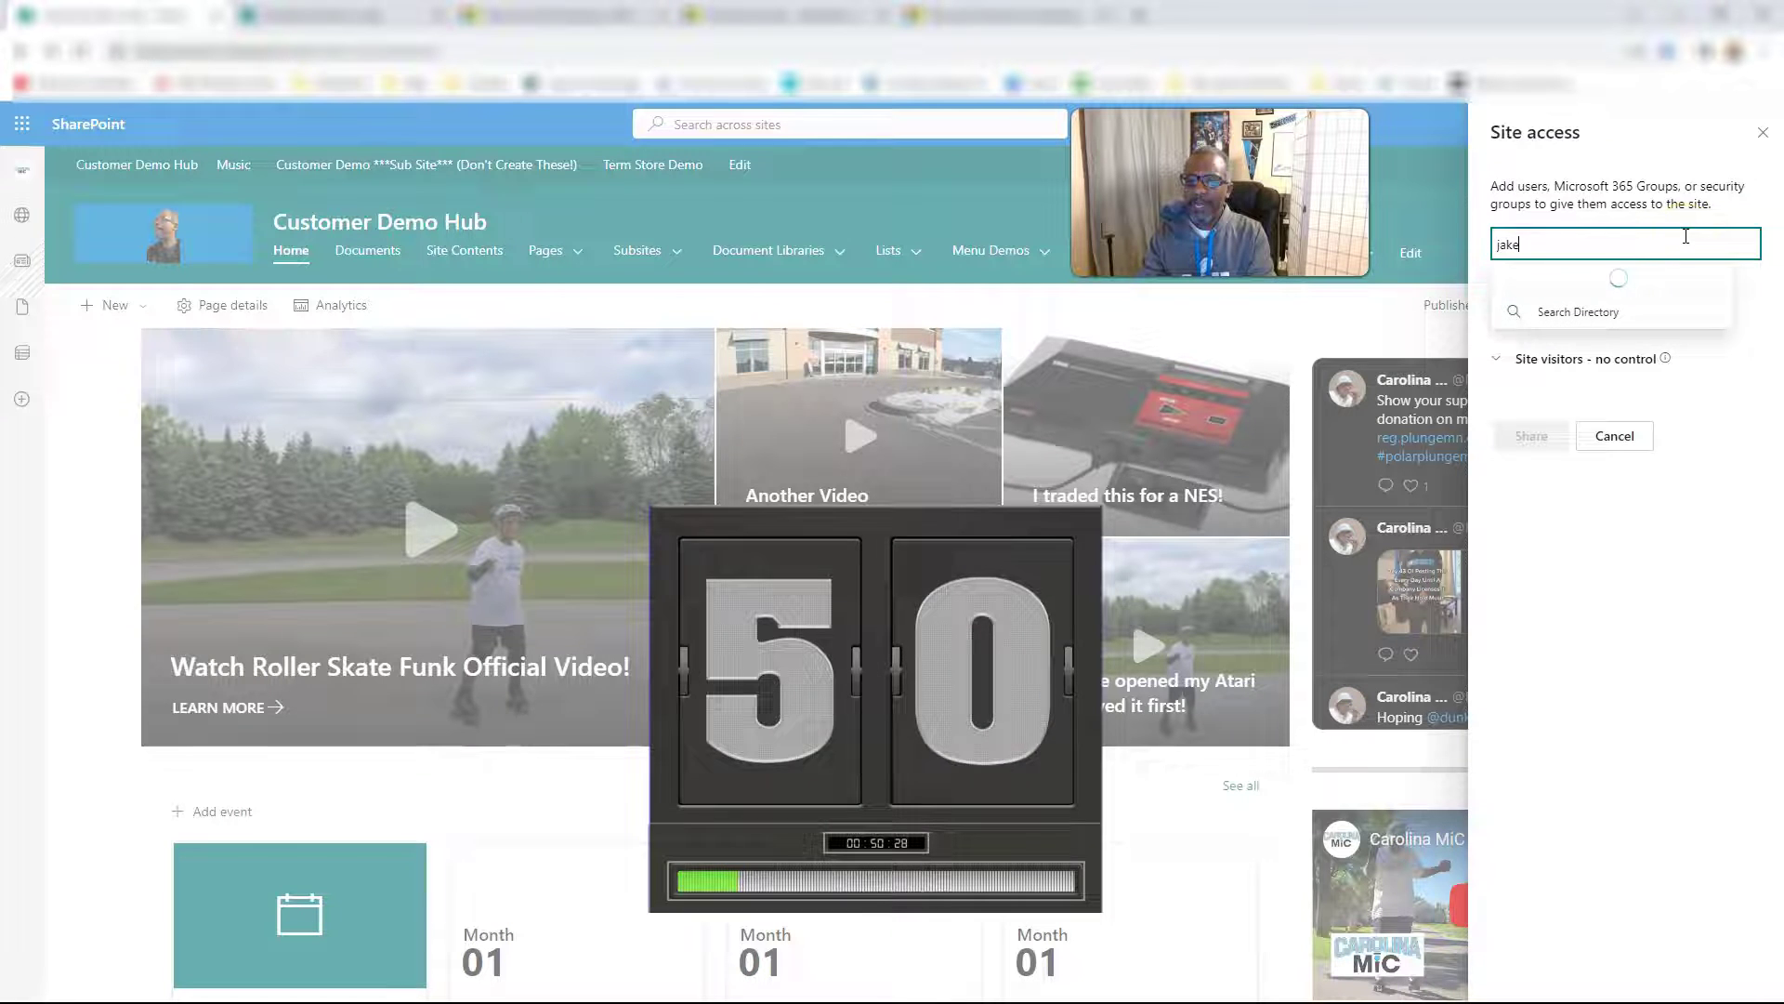
pyautogui.click(1571, 288)
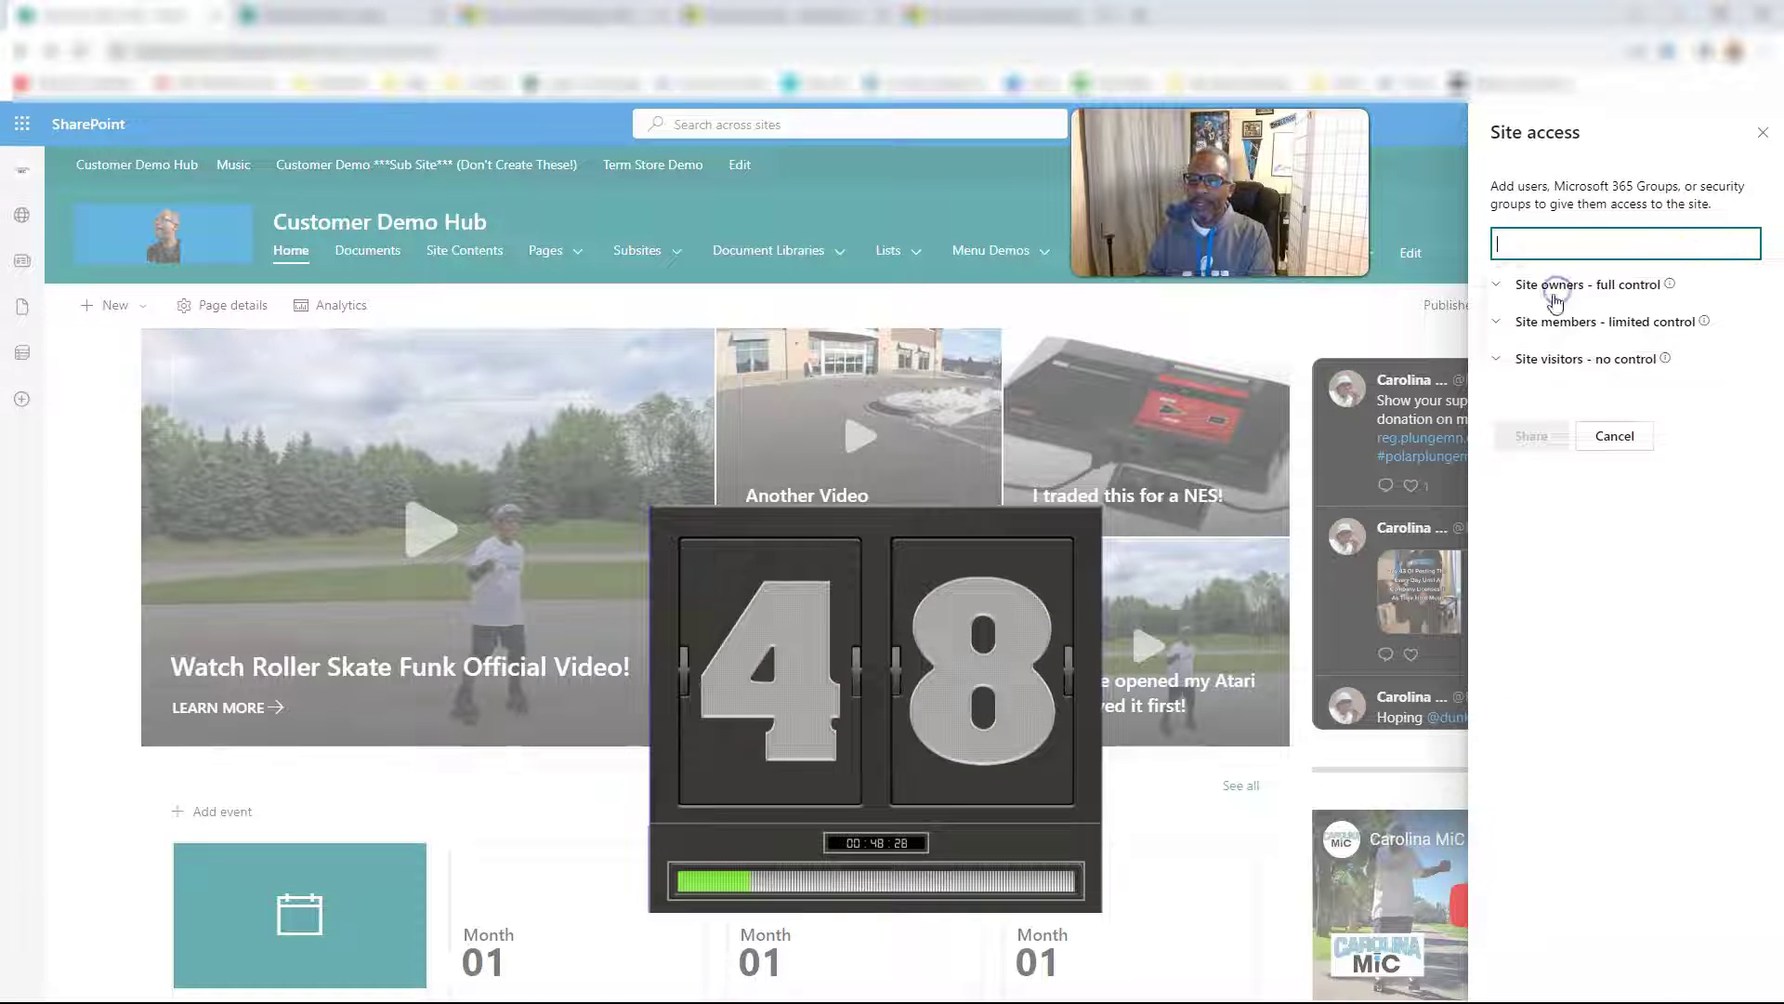
pyautogui.click(1561, 289)
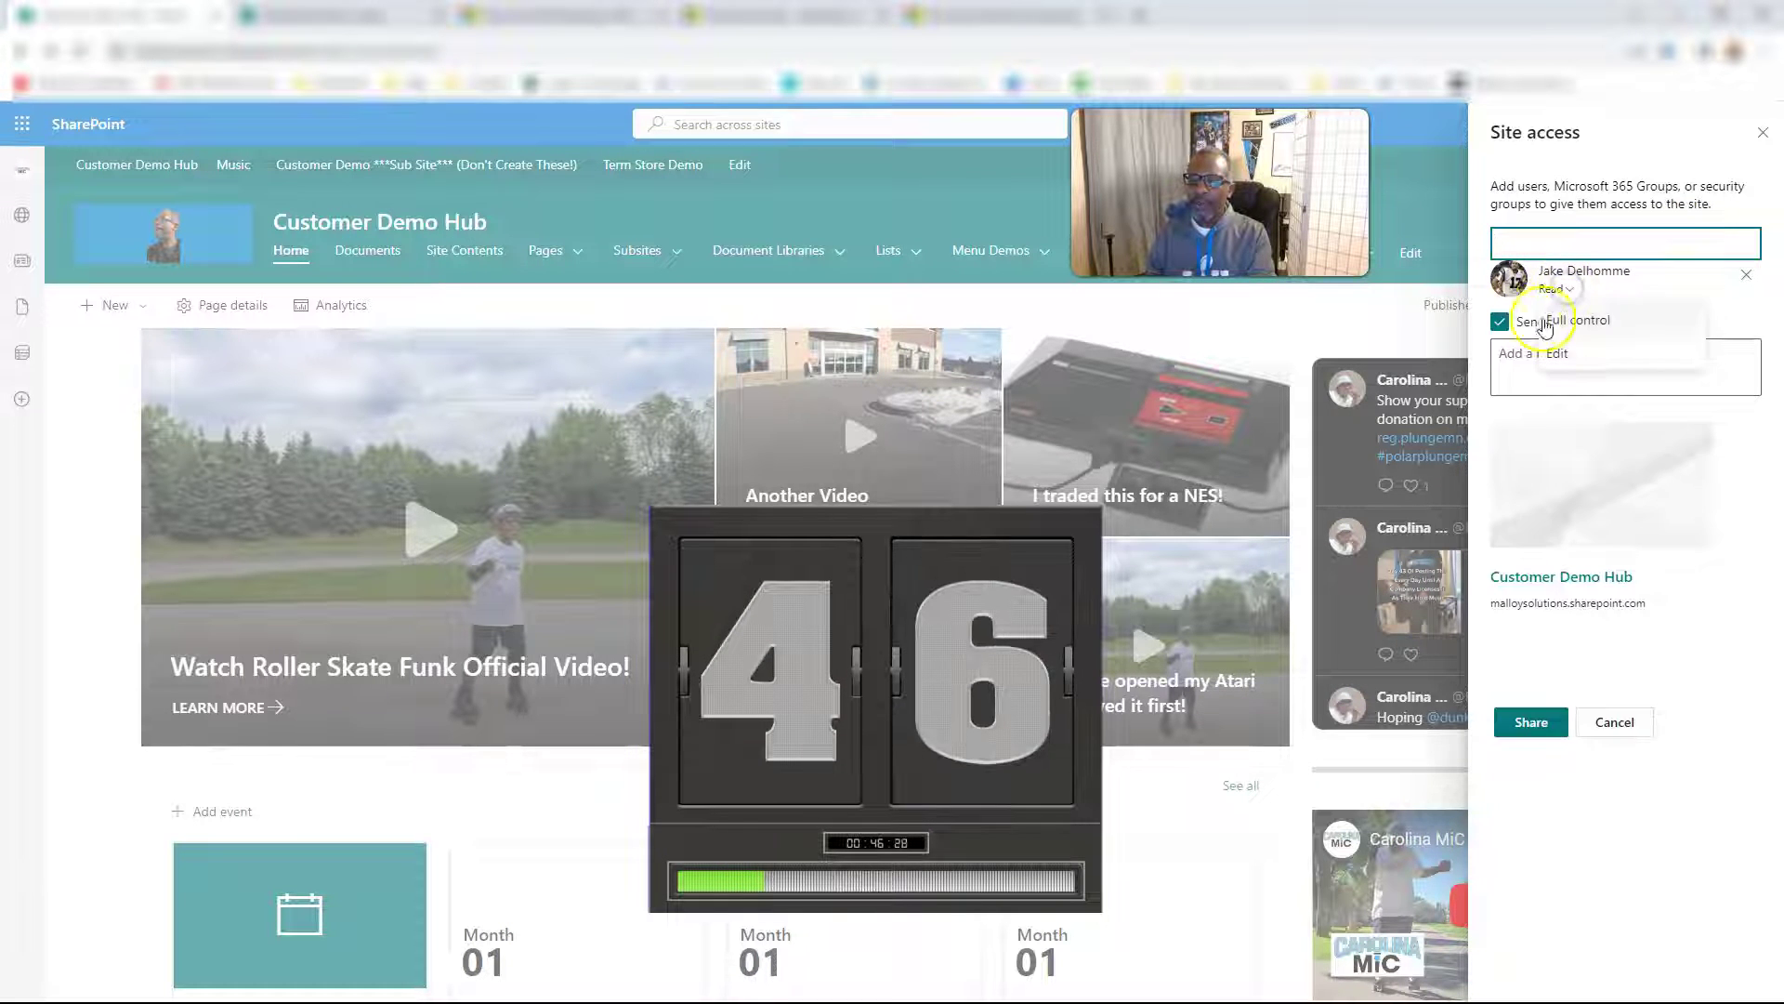
pyautogui.click(1577, 291)
pyautogui.click(1566, 289)
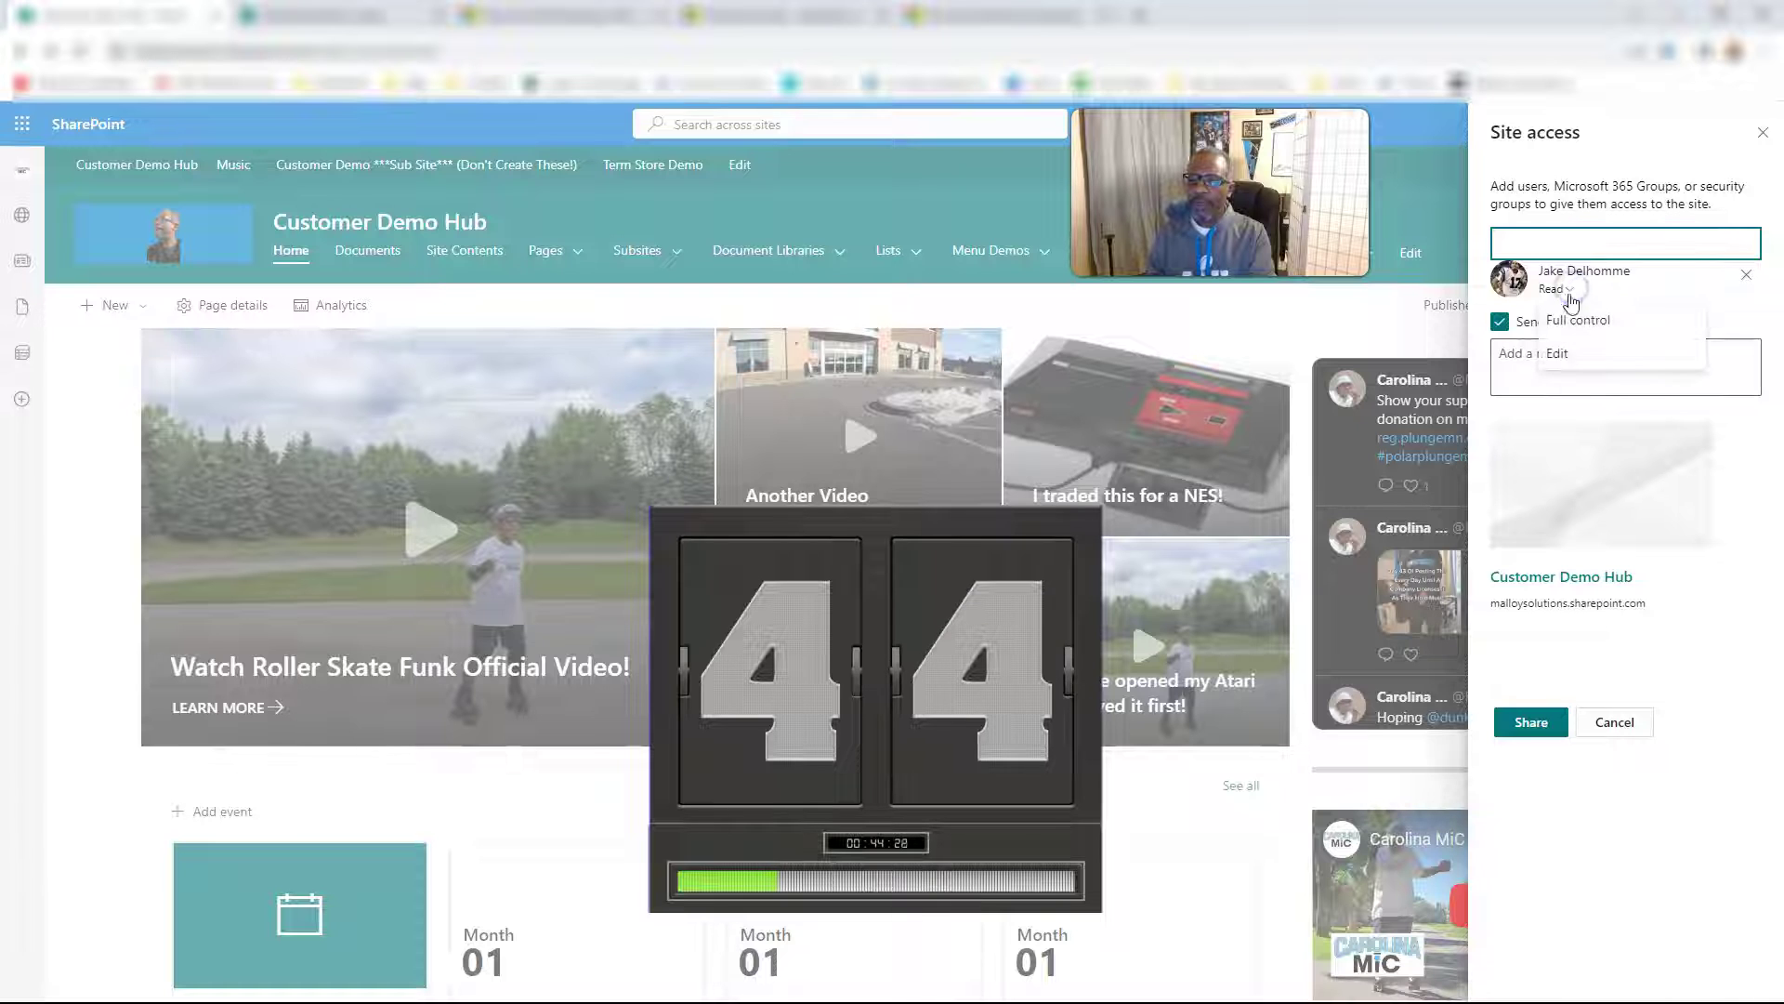
pyautogui.click(1501, 334)
pyautogui.click(1499, 322)
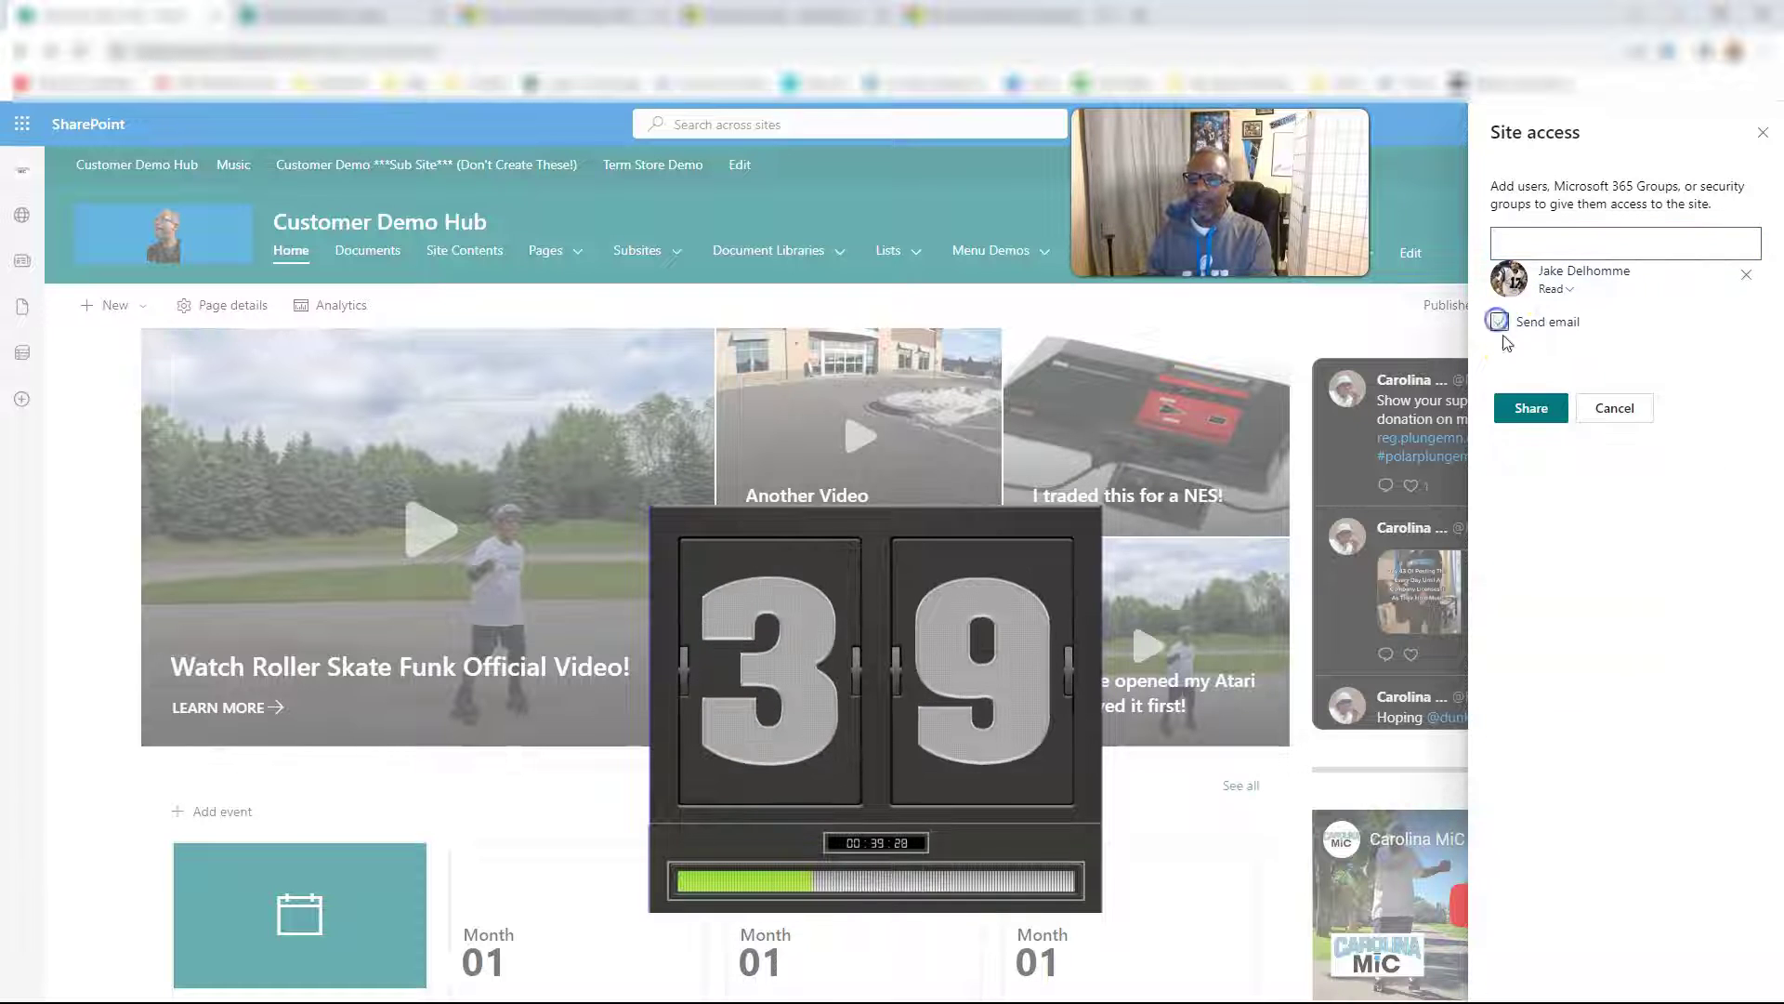
pyautogui.click(1530, 409)
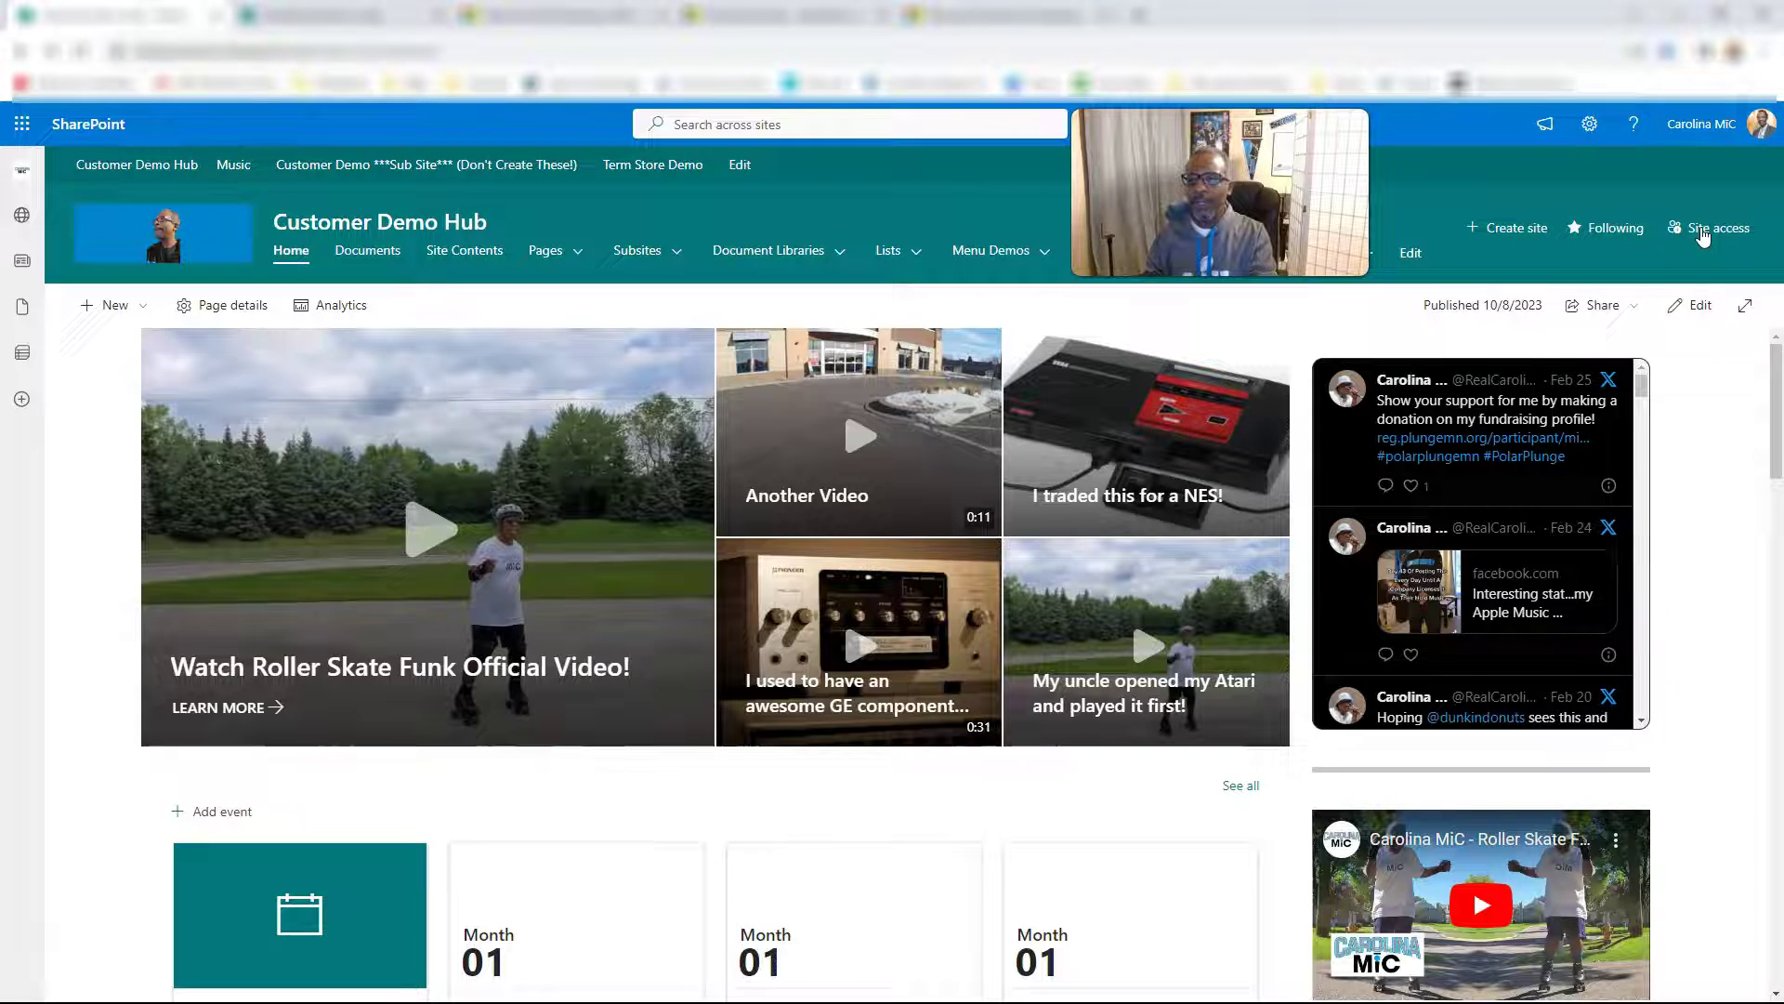
# Step: Add another user from the suggestions to the Site access share list
pyautogui.click(1703, 237)
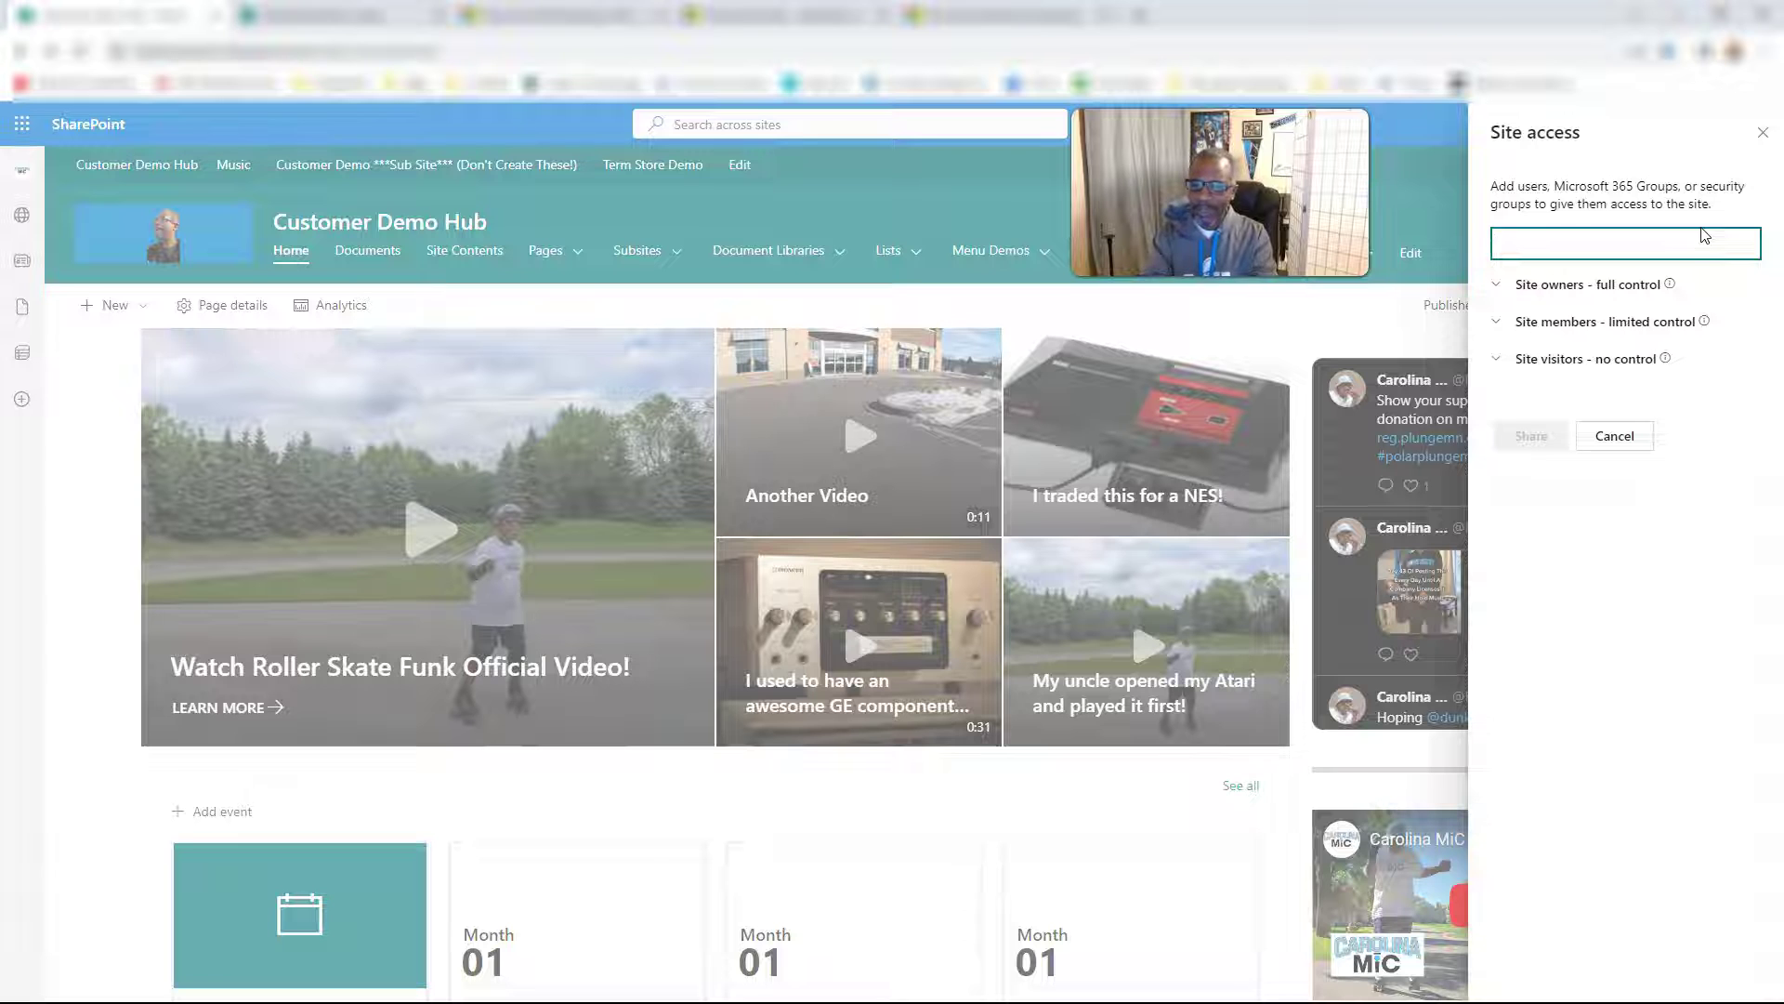
pyautogui.write('sta')
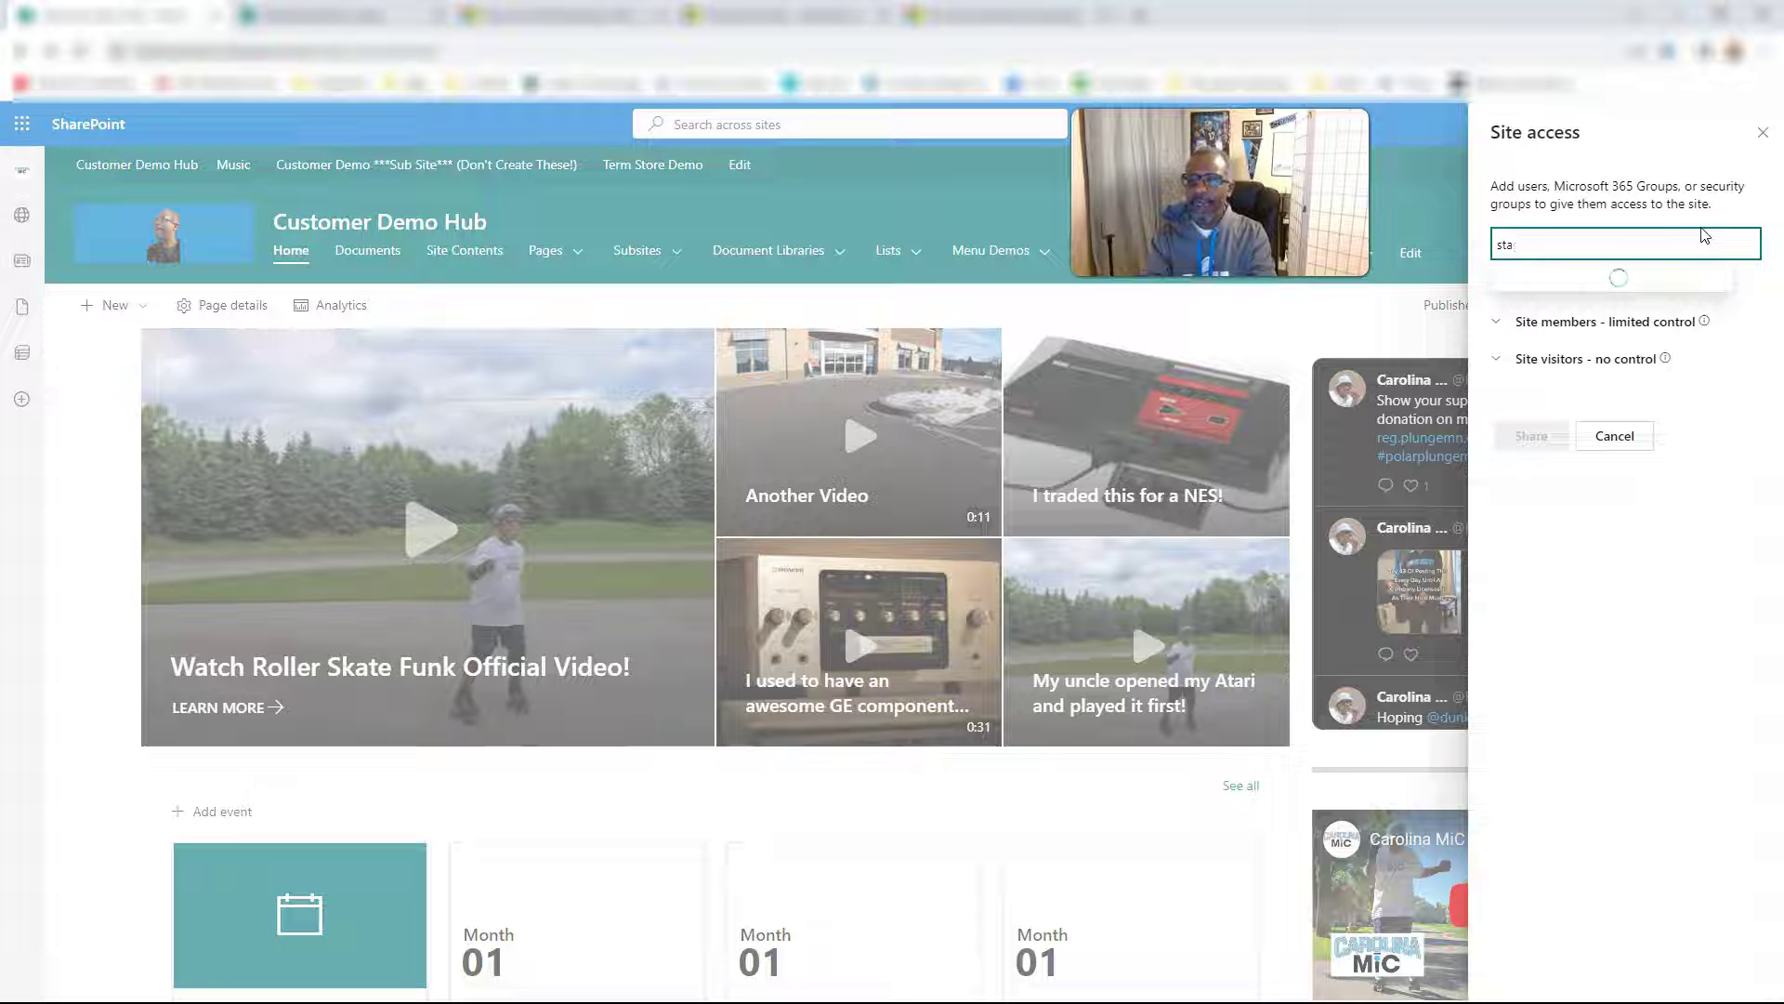
pyautogui.click(1570, 276)
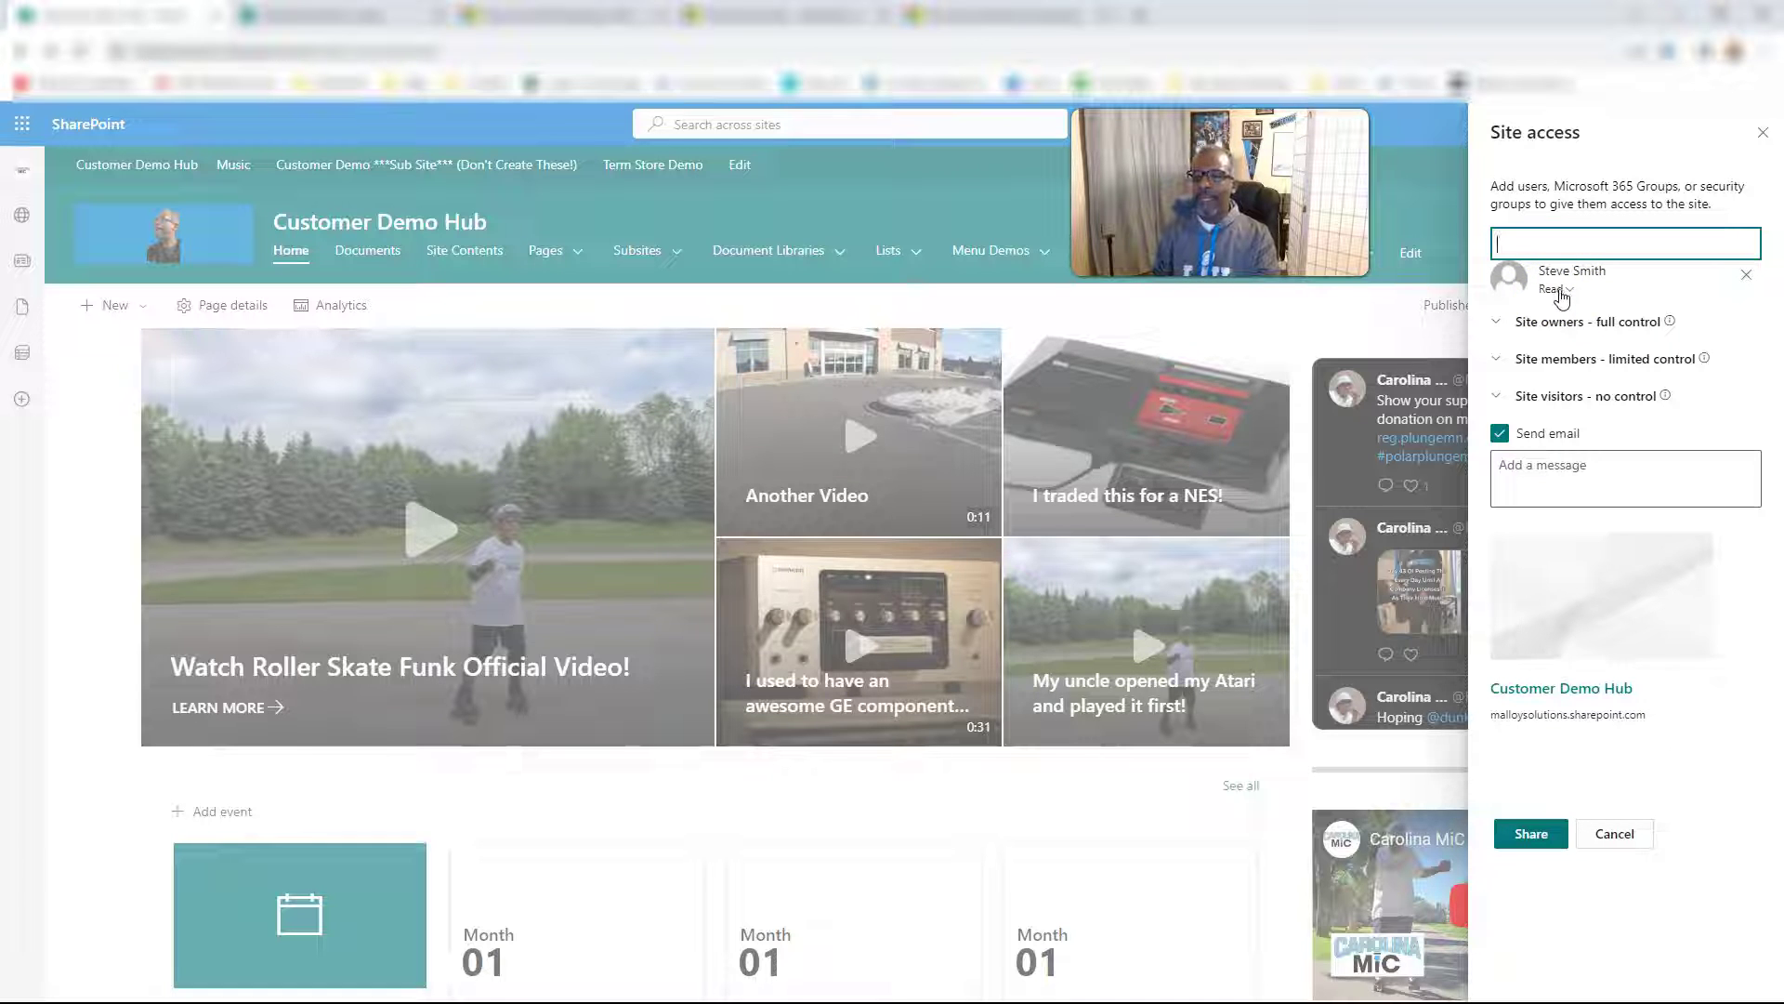
pyautogui.click(1495, 397)
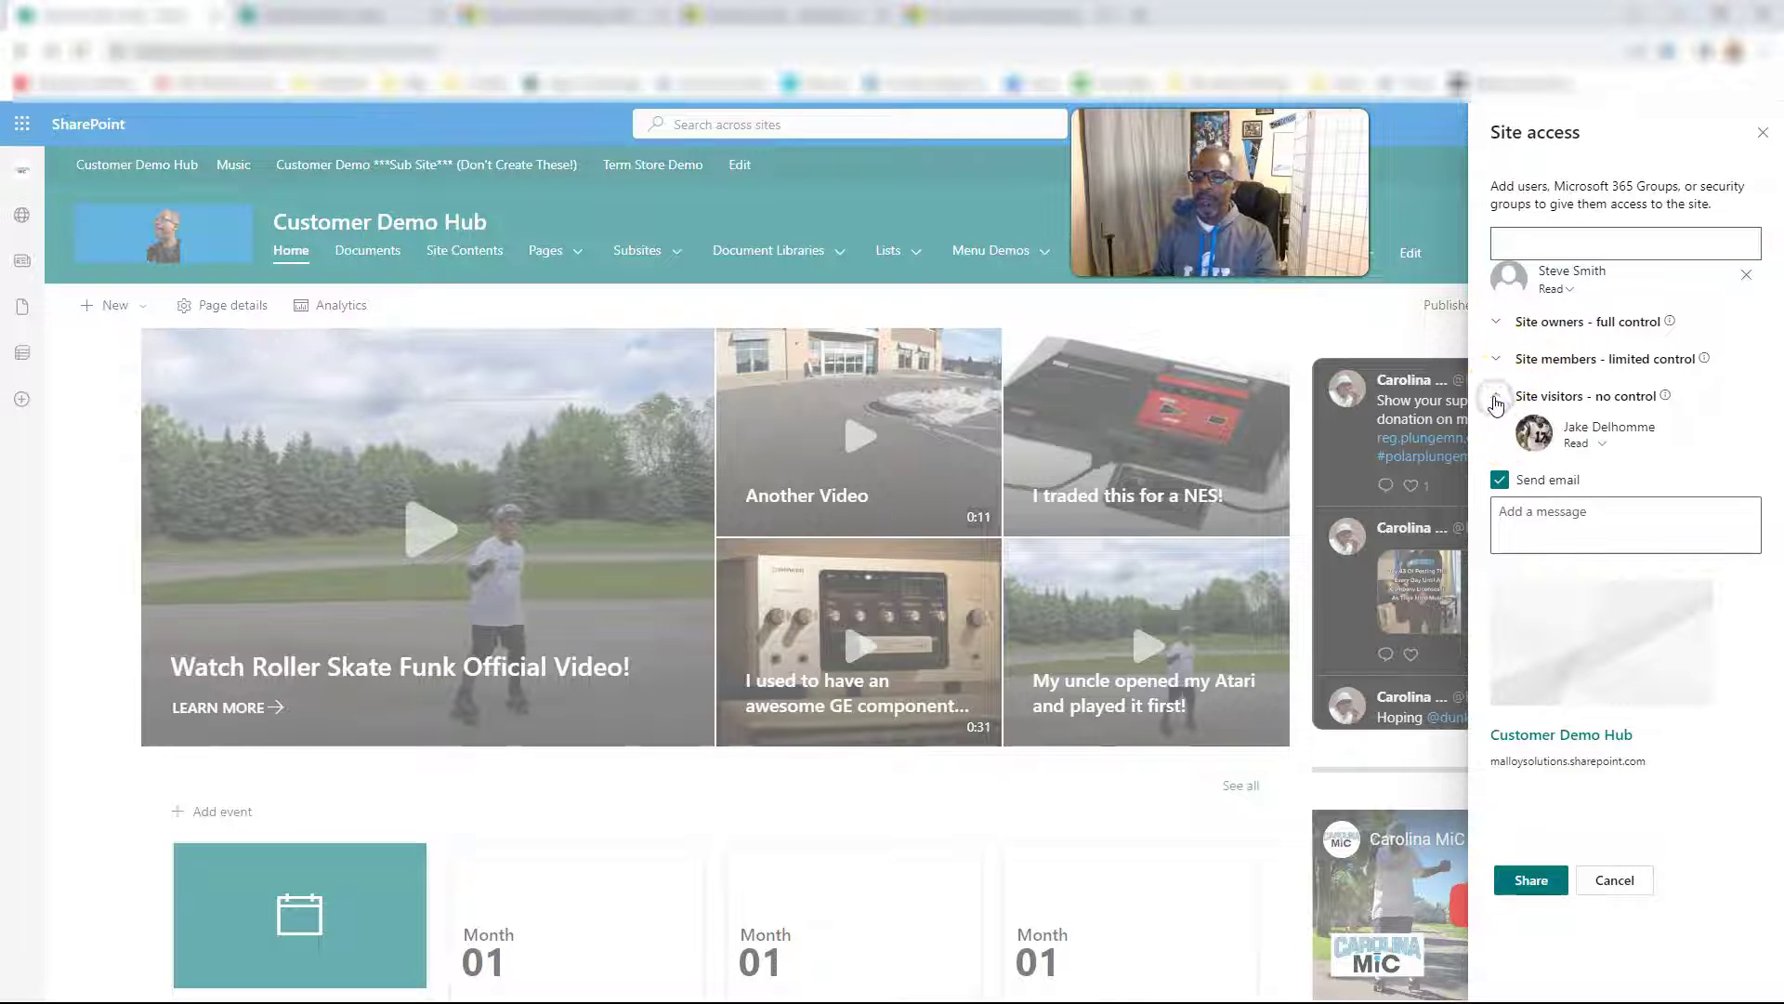
pyautogui.click(1495, 400)
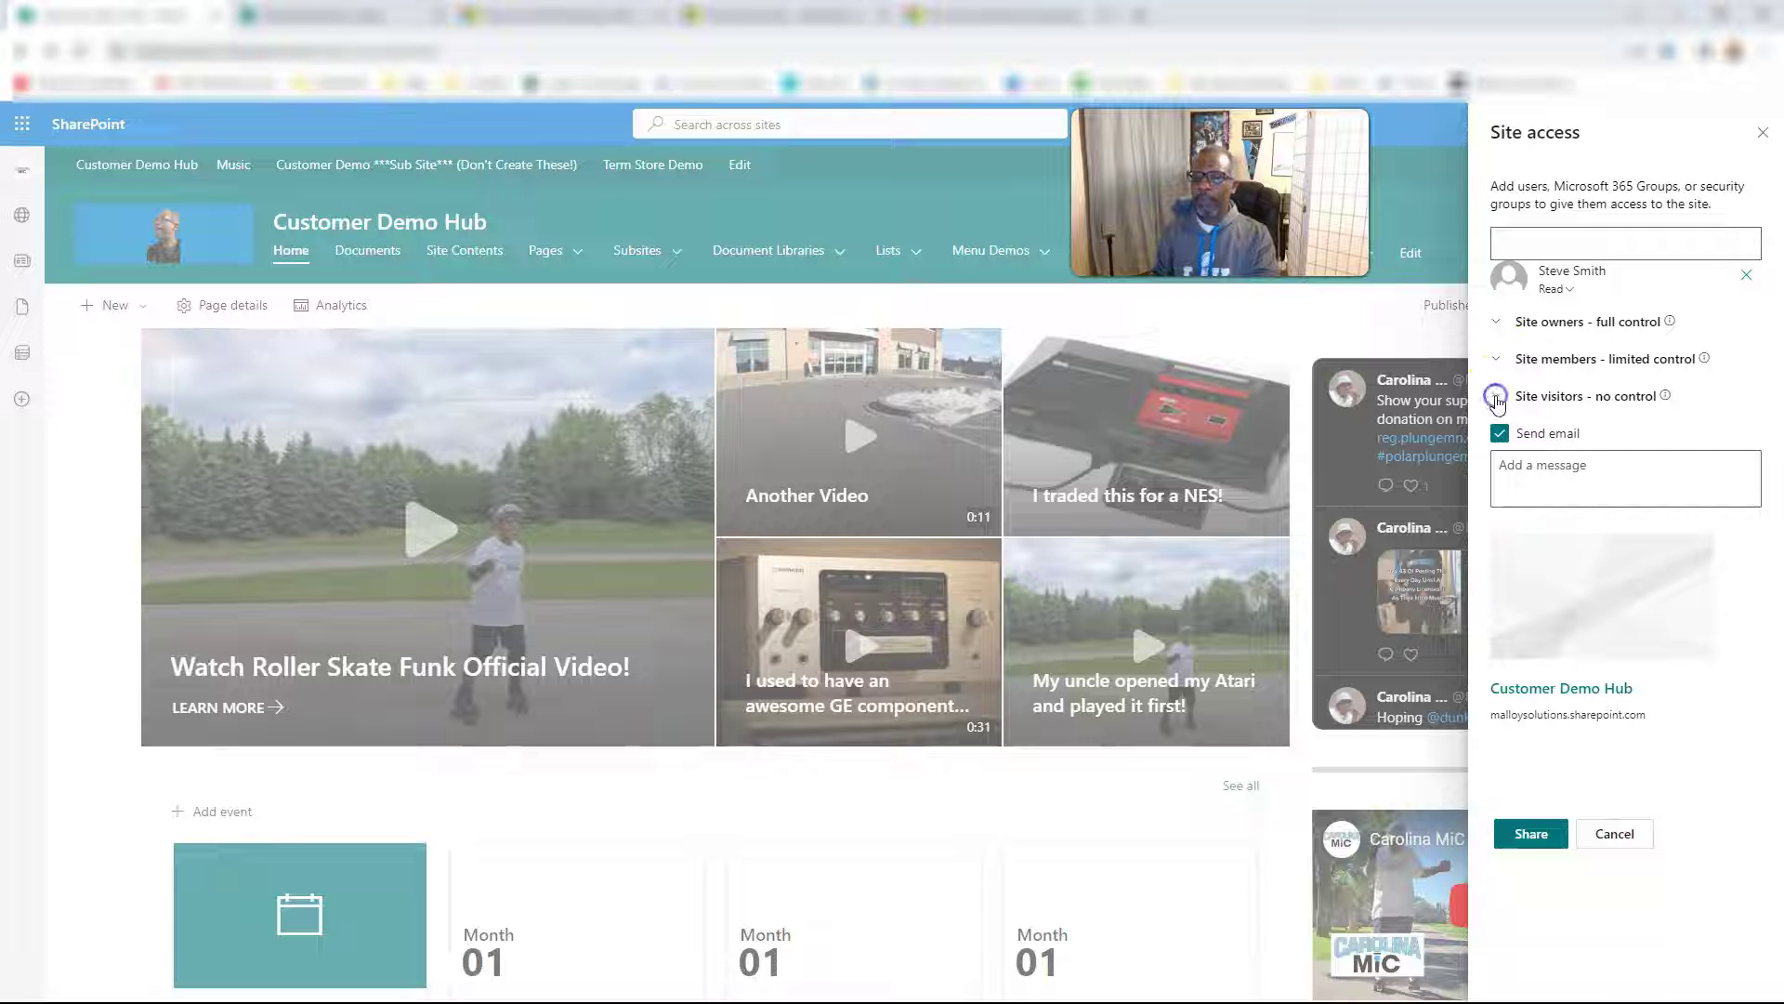
# Step: Set the new user's permission level to Edit
pyautogui.click(1566, 293)
pyautogui.click(1565, 319)
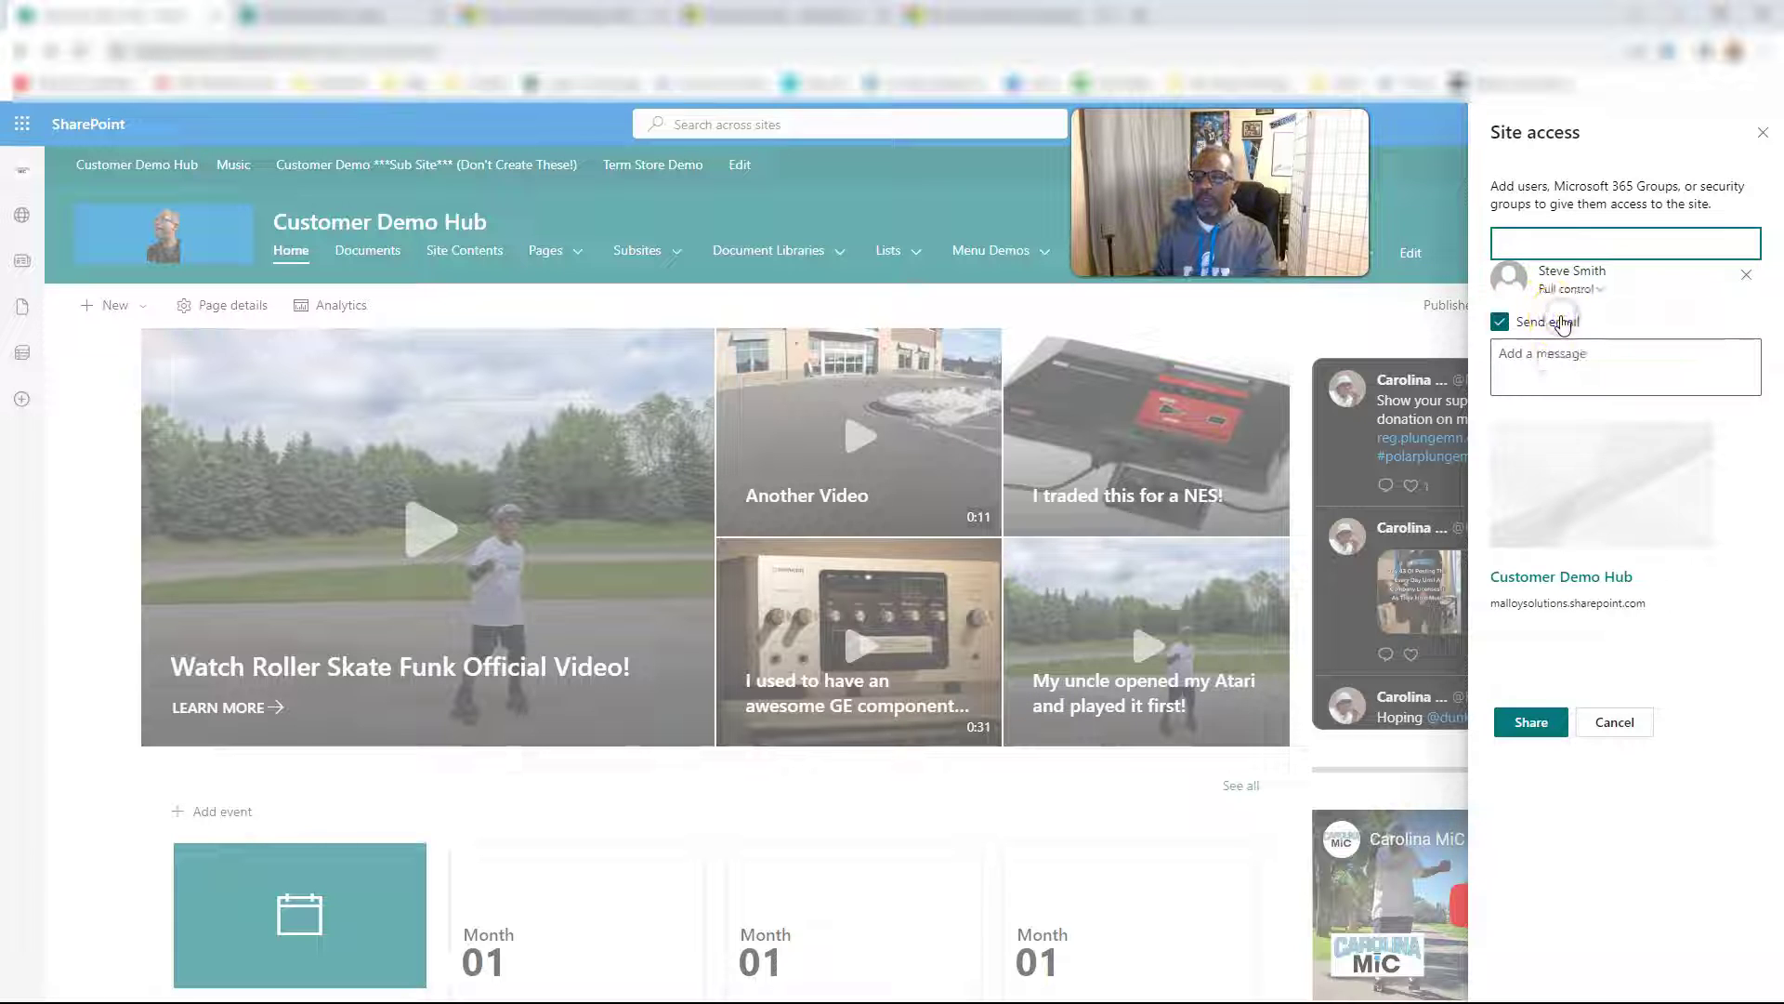
pyautogui.click(1591, 289)
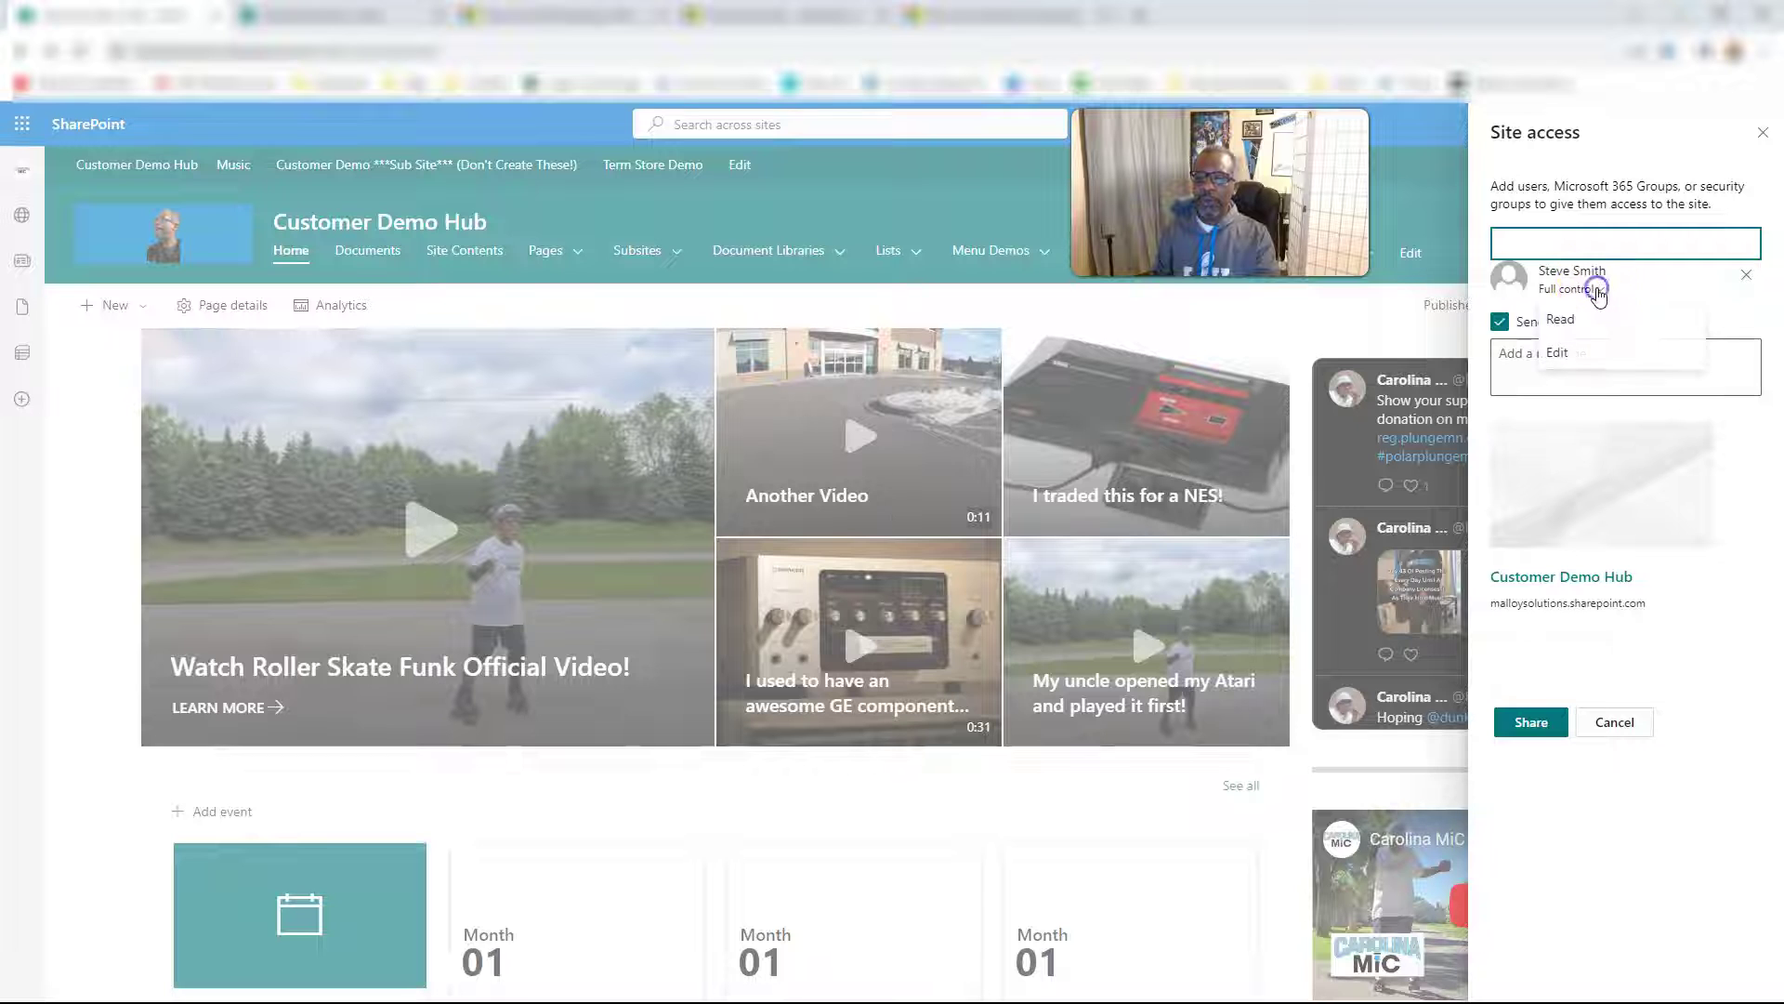
pyautogui.click(1557, 353)
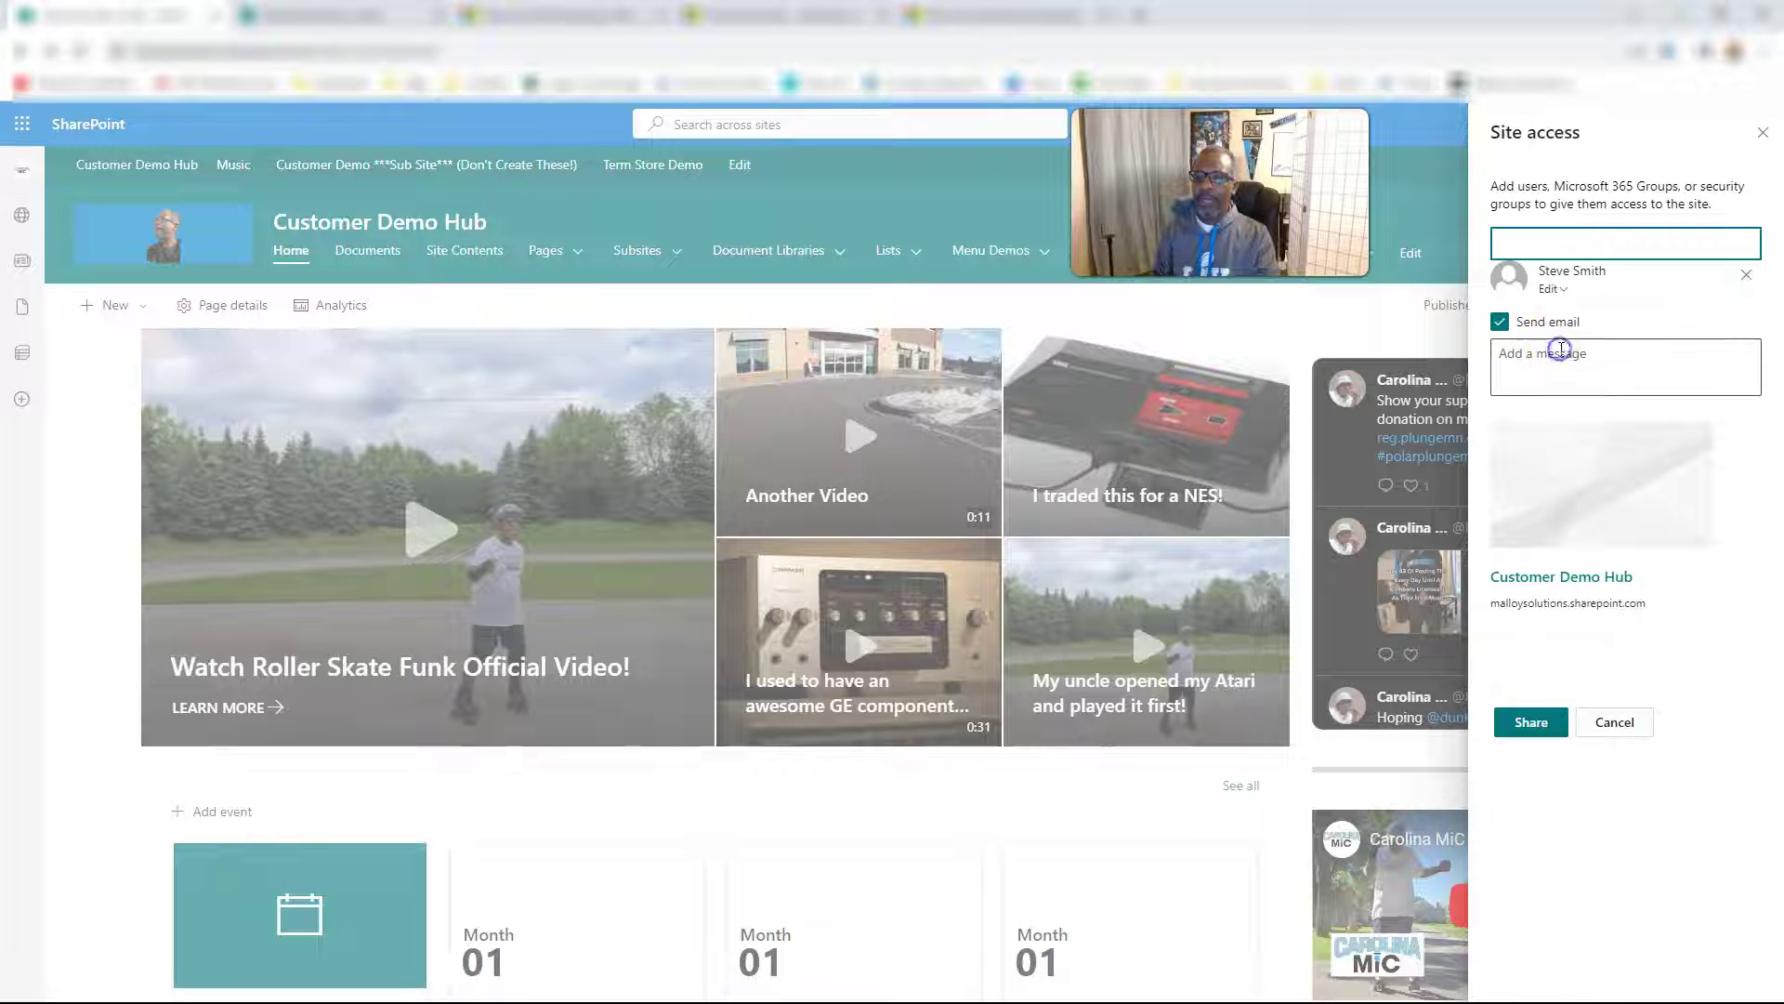
# Step: Switch off the invitation email for the Edit-level user in the Site access panel
pyautogui.click(1507, 342)
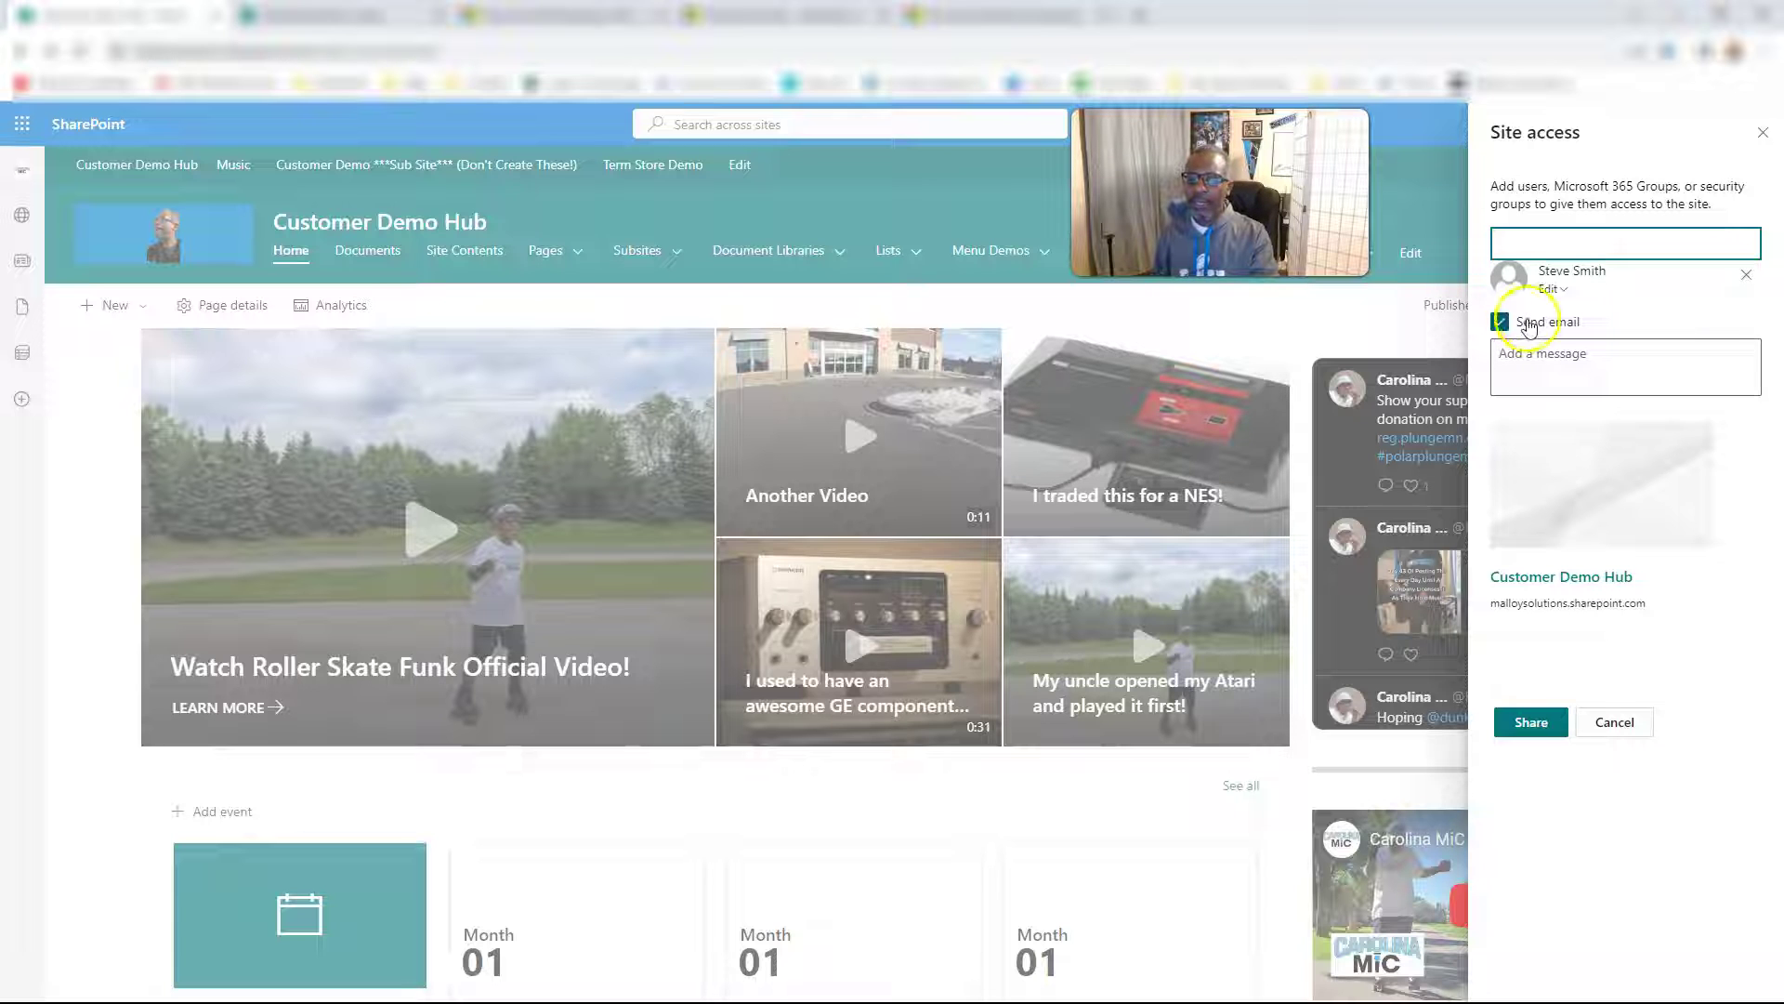
pyautogui.click(1505, 326)
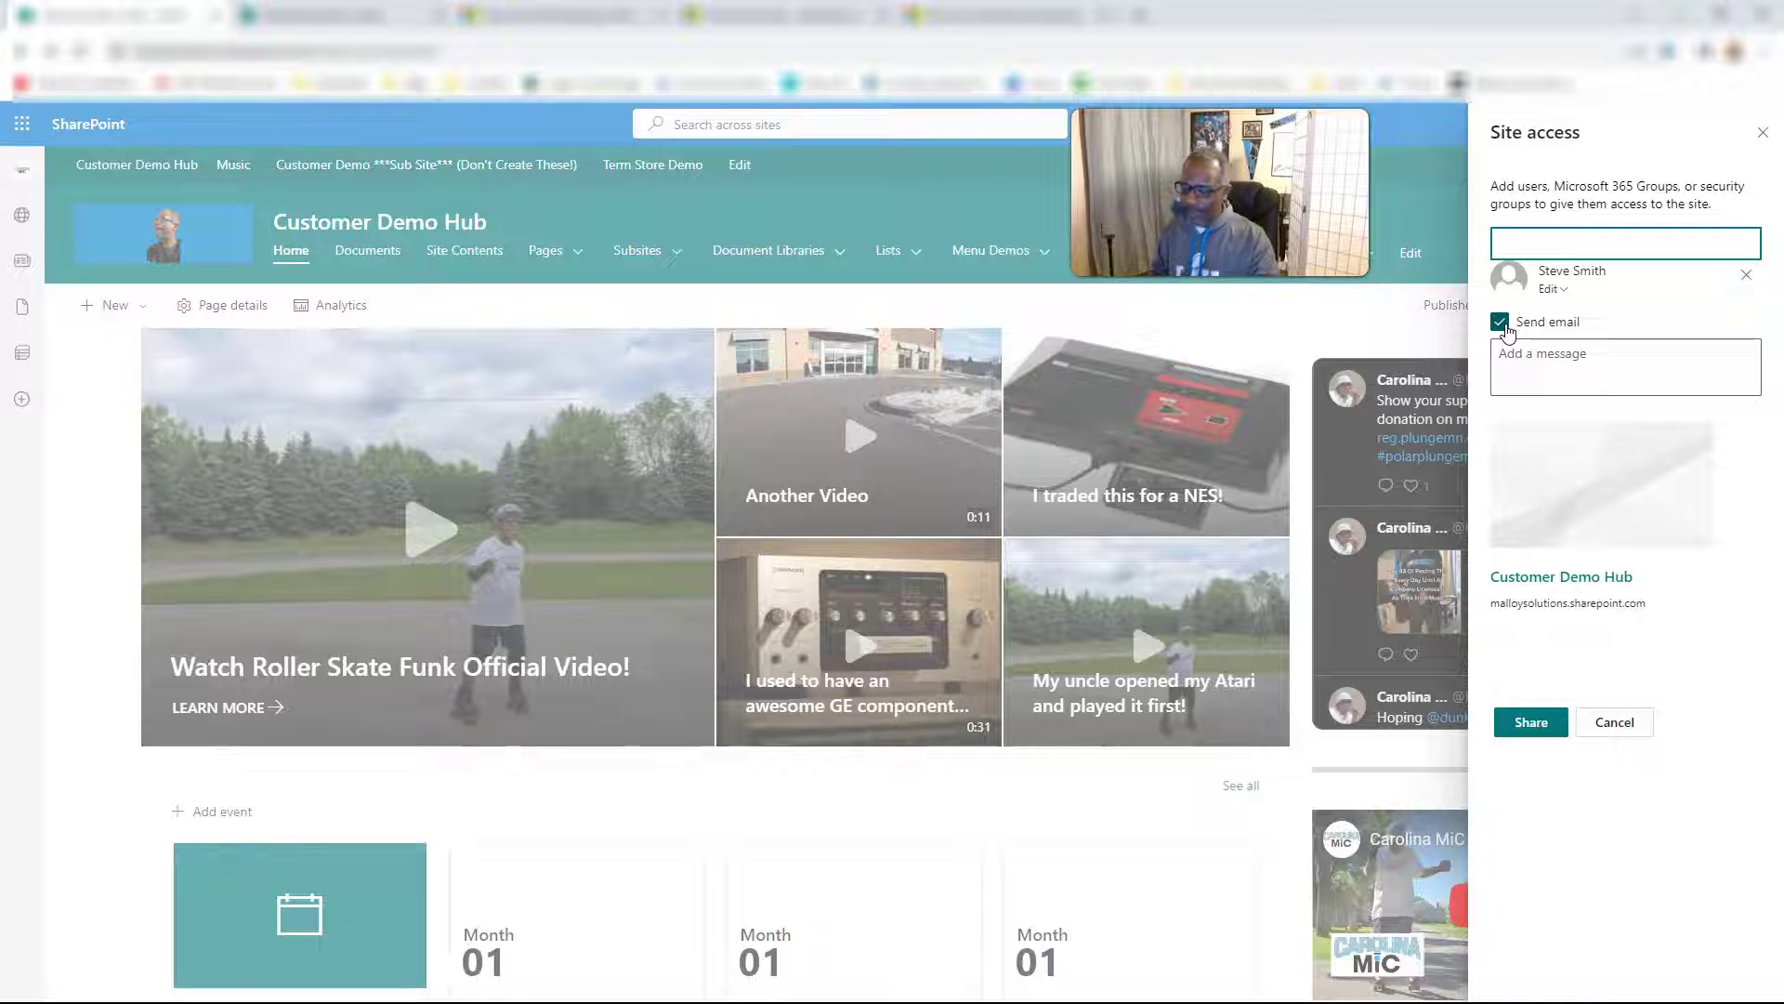
pyautogui.click(1445, 250)
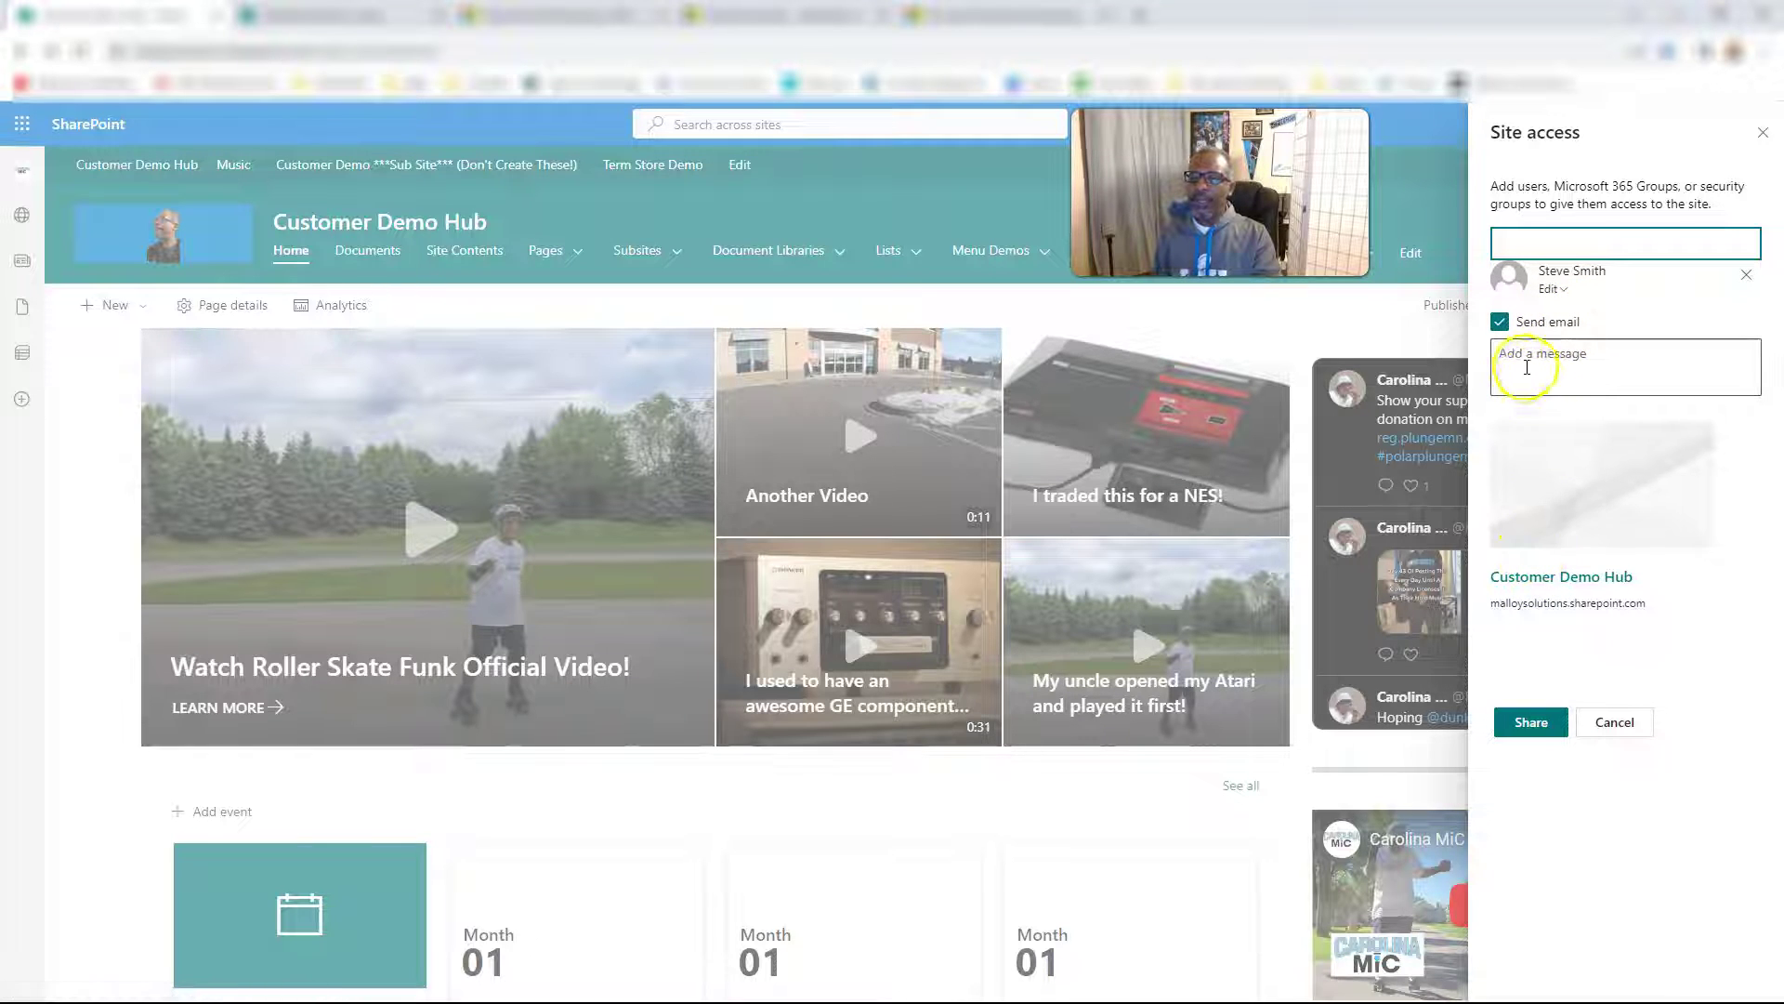
pyautogui.click(1500, 323)
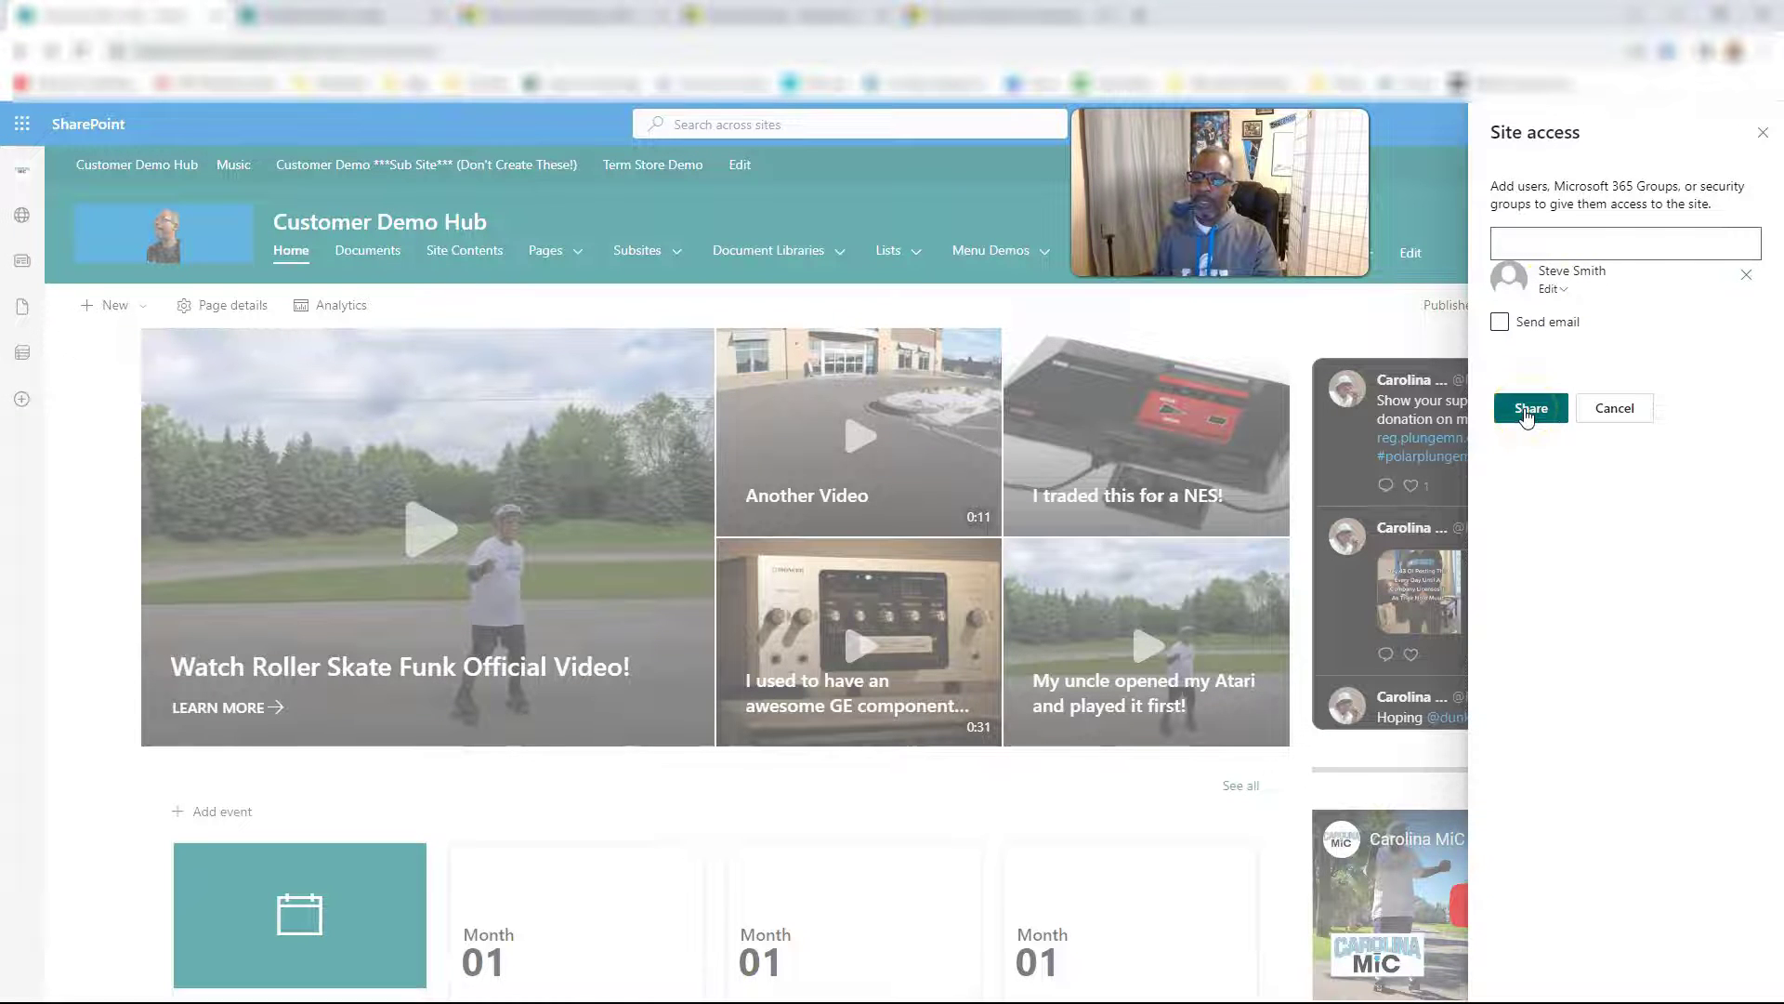
pyautogui.click(1529, 408)
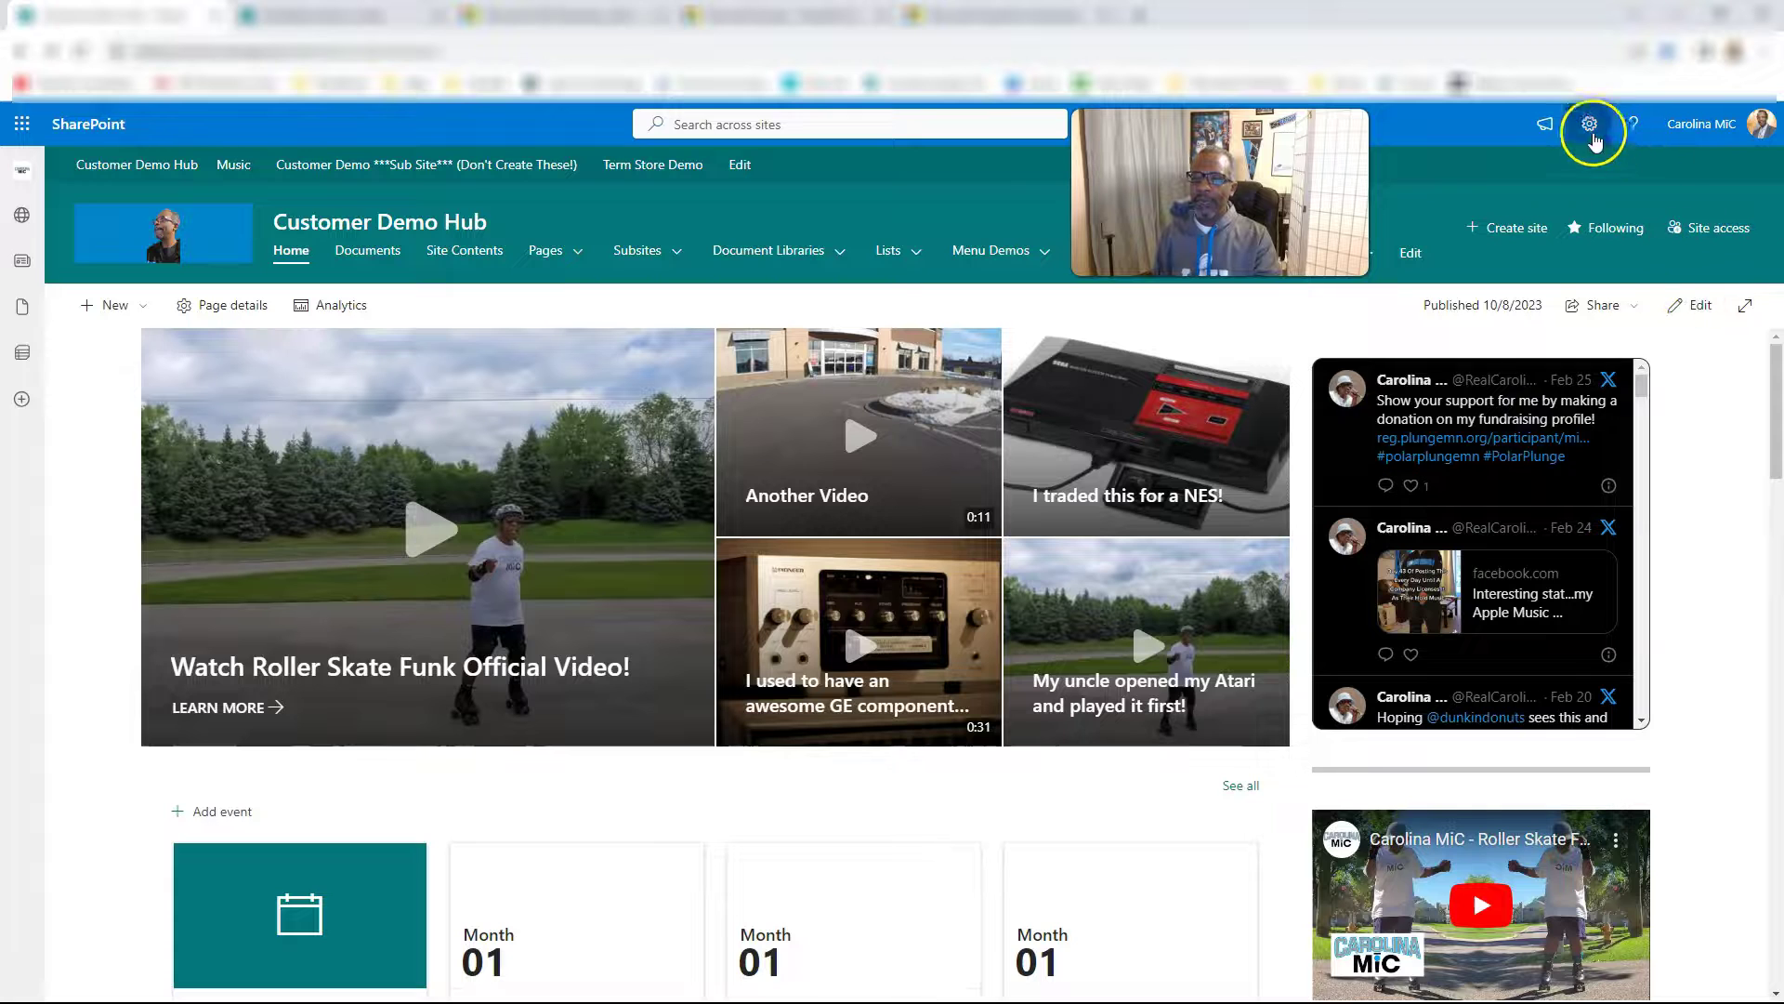
pyautogui.click(1589, 123)
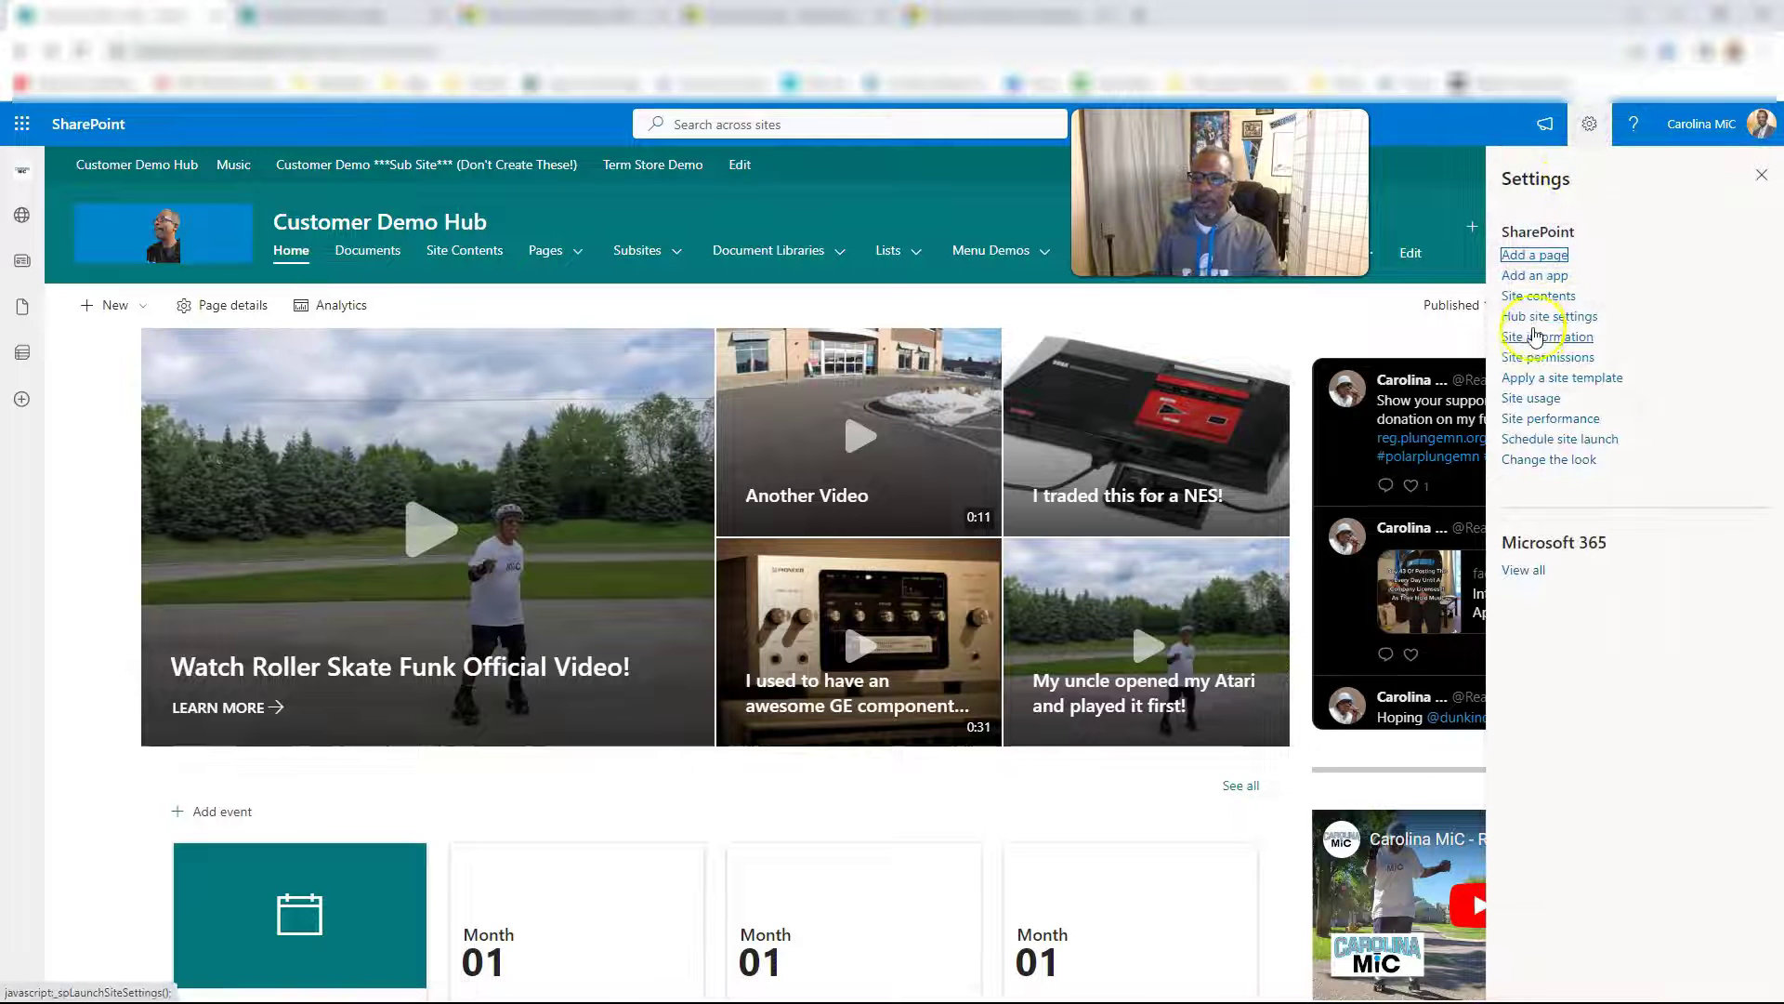
pyautogui.click(1547, 357)
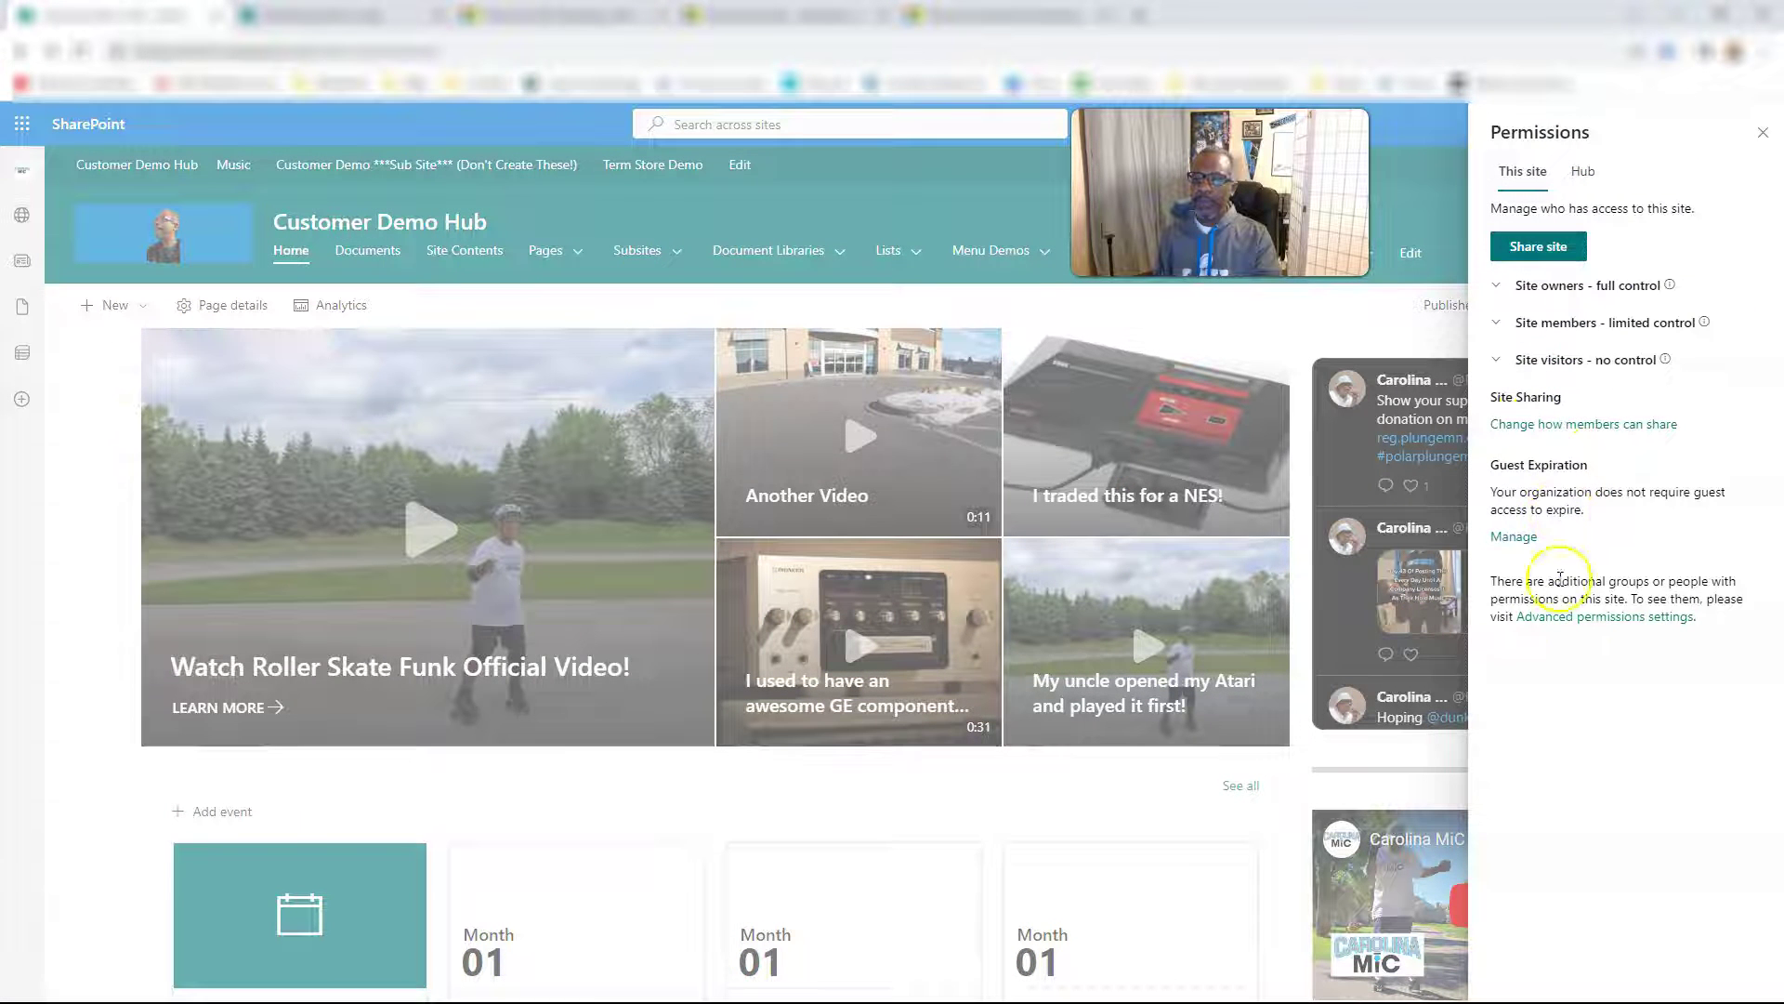
pyautogui.click(1564, 618)
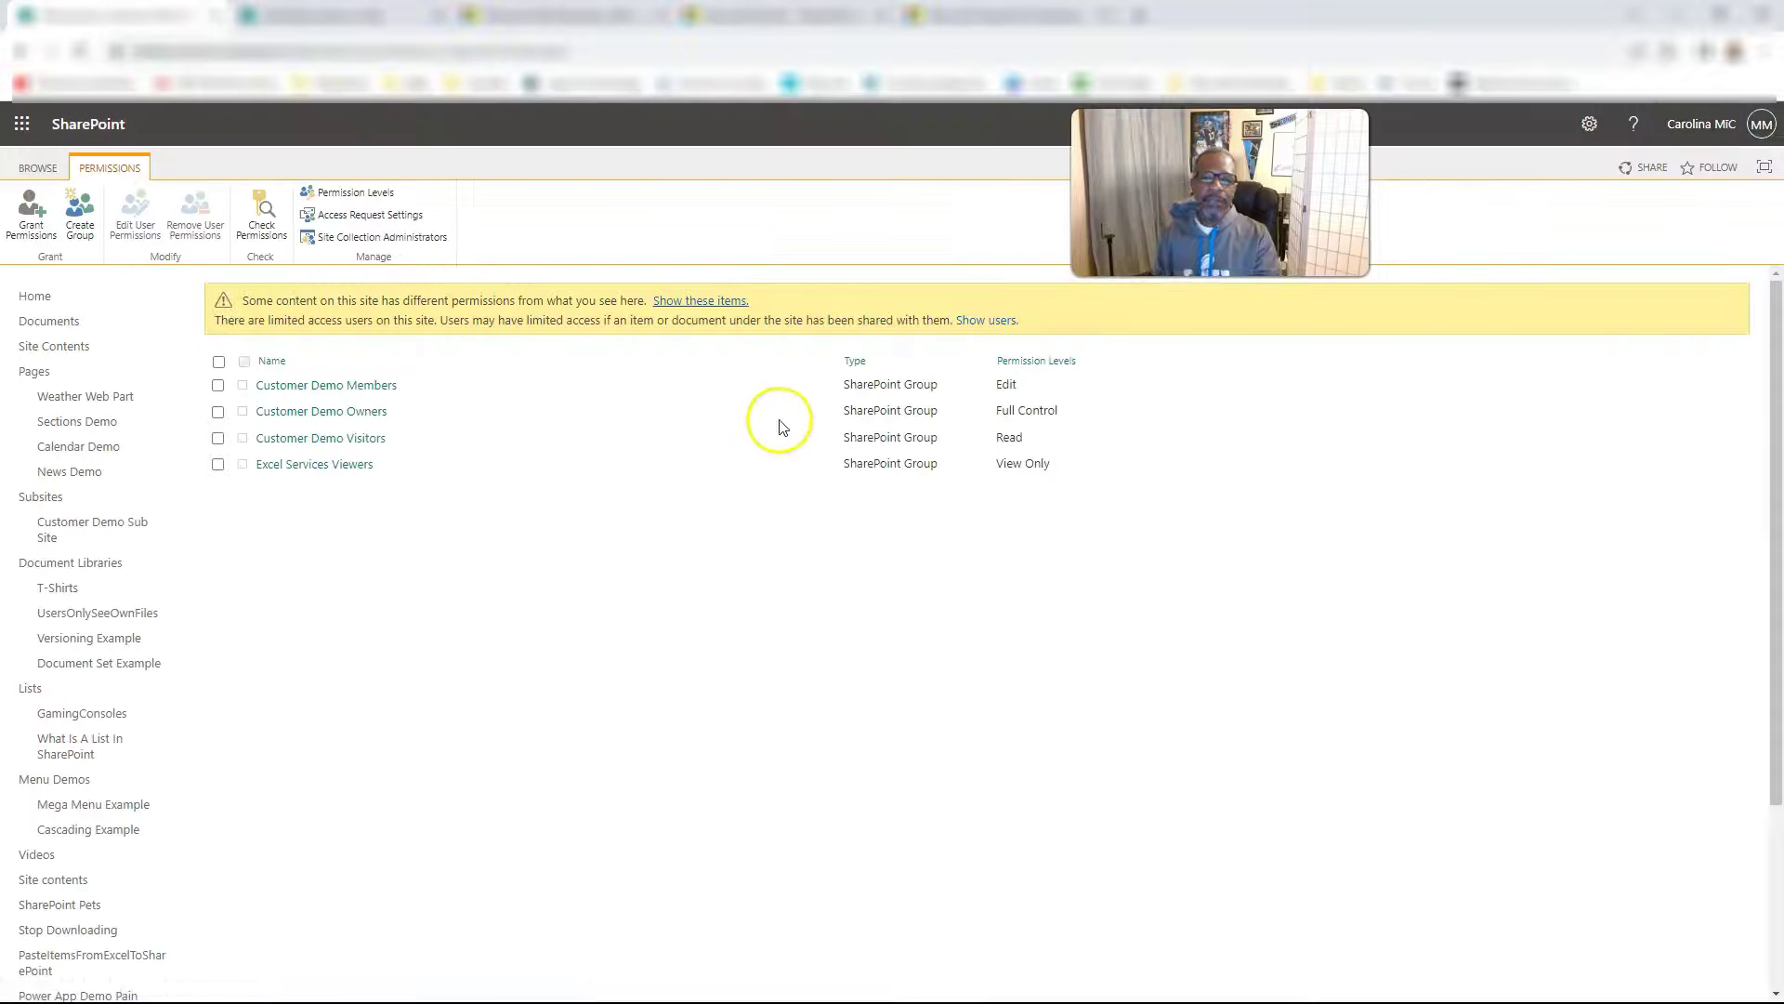
pyautogui.click(358, 392)
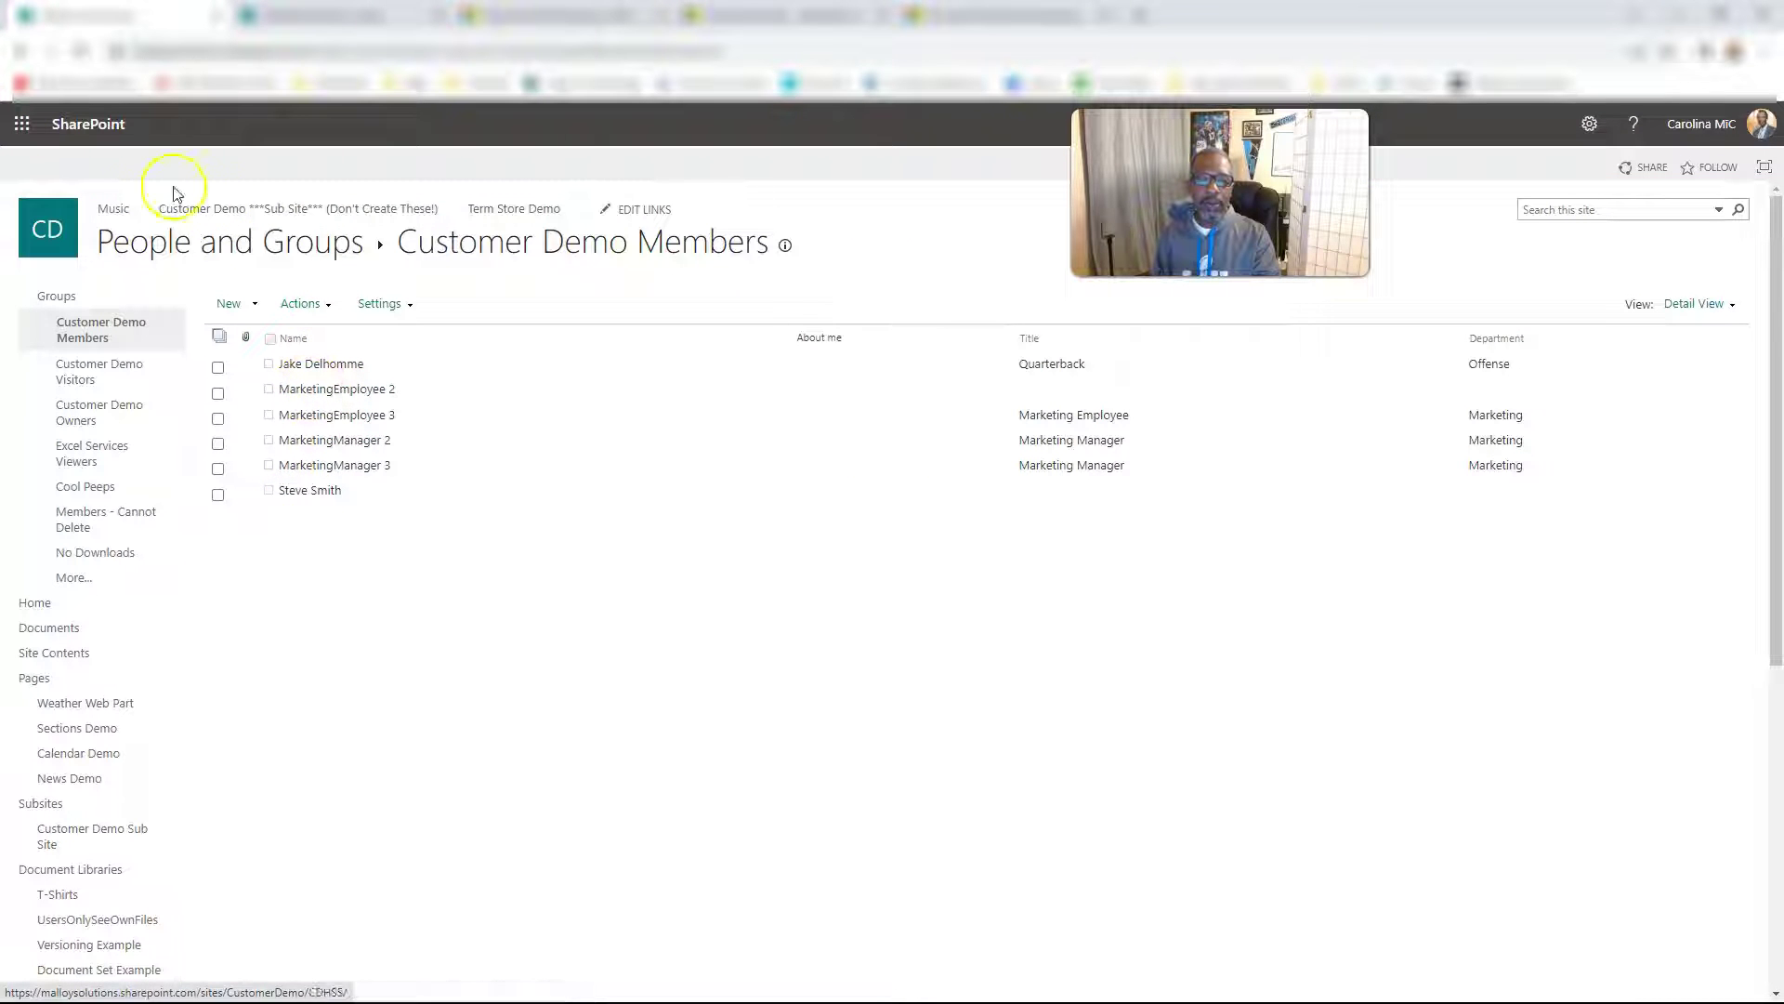
pyautogui.click(24, 54)
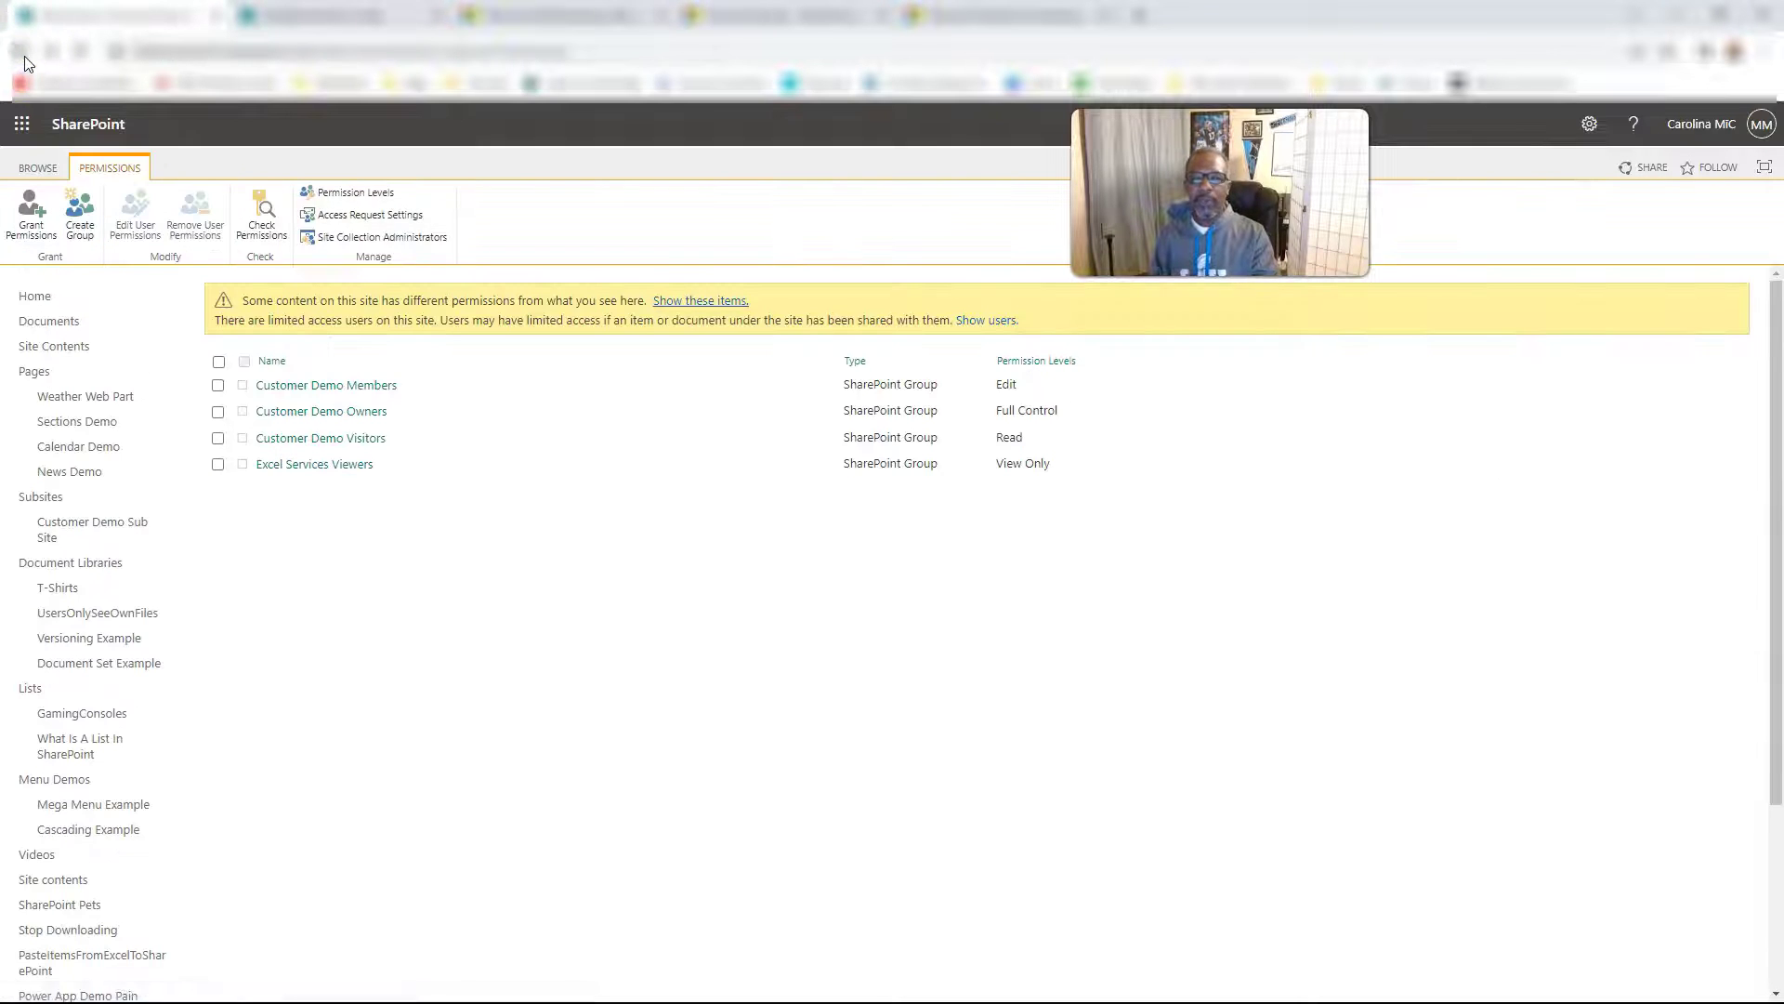
pyautogui.click(24, 55)
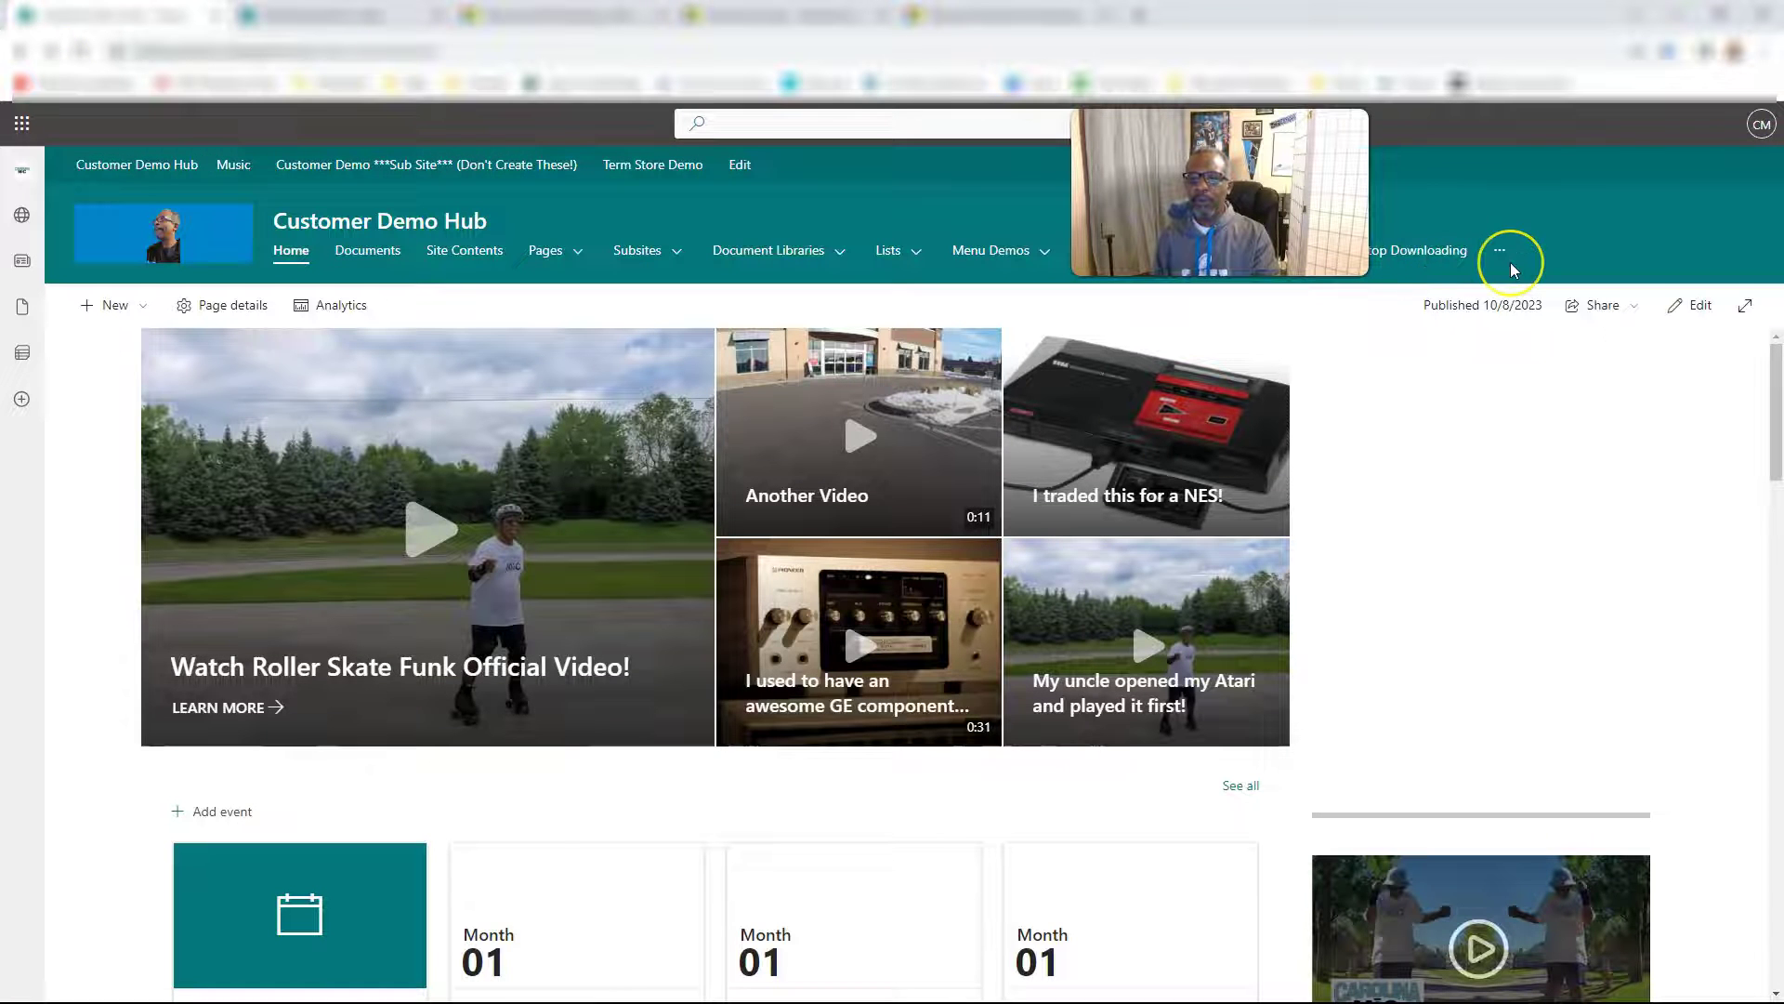
pyautogui.click(1717, 234)
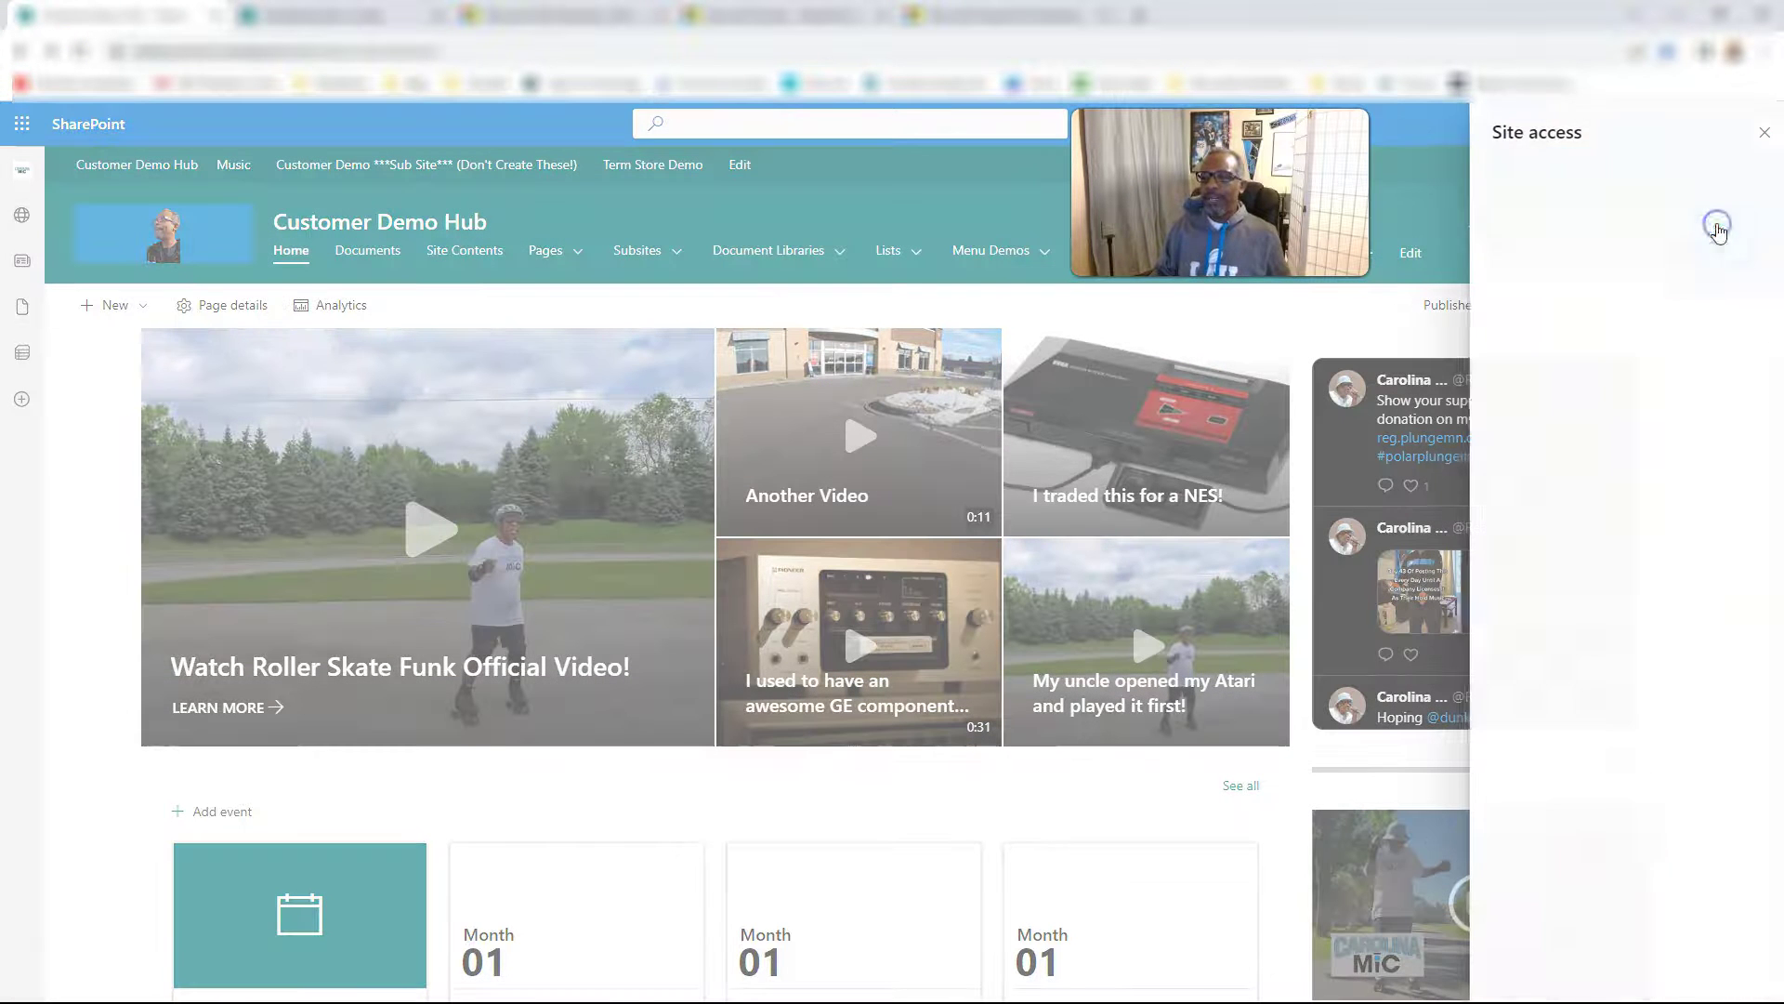
pyautogui.click(1499, 322)
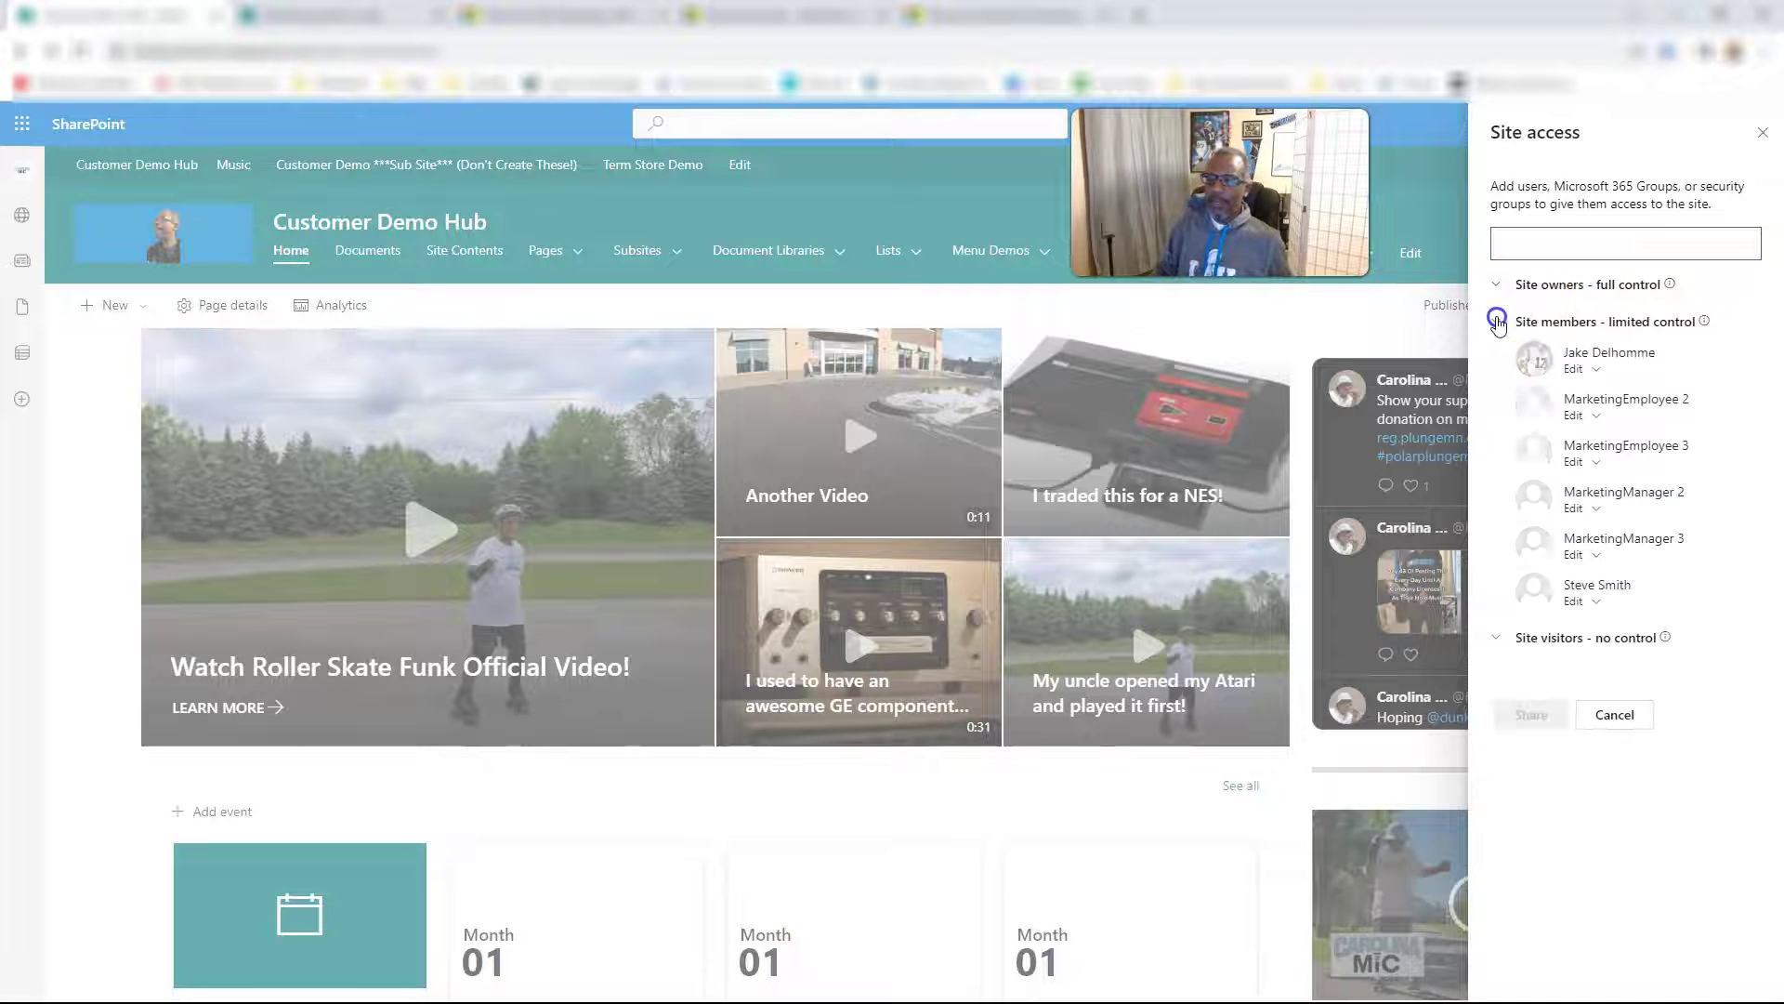
pyautogui.click(1615, 715)
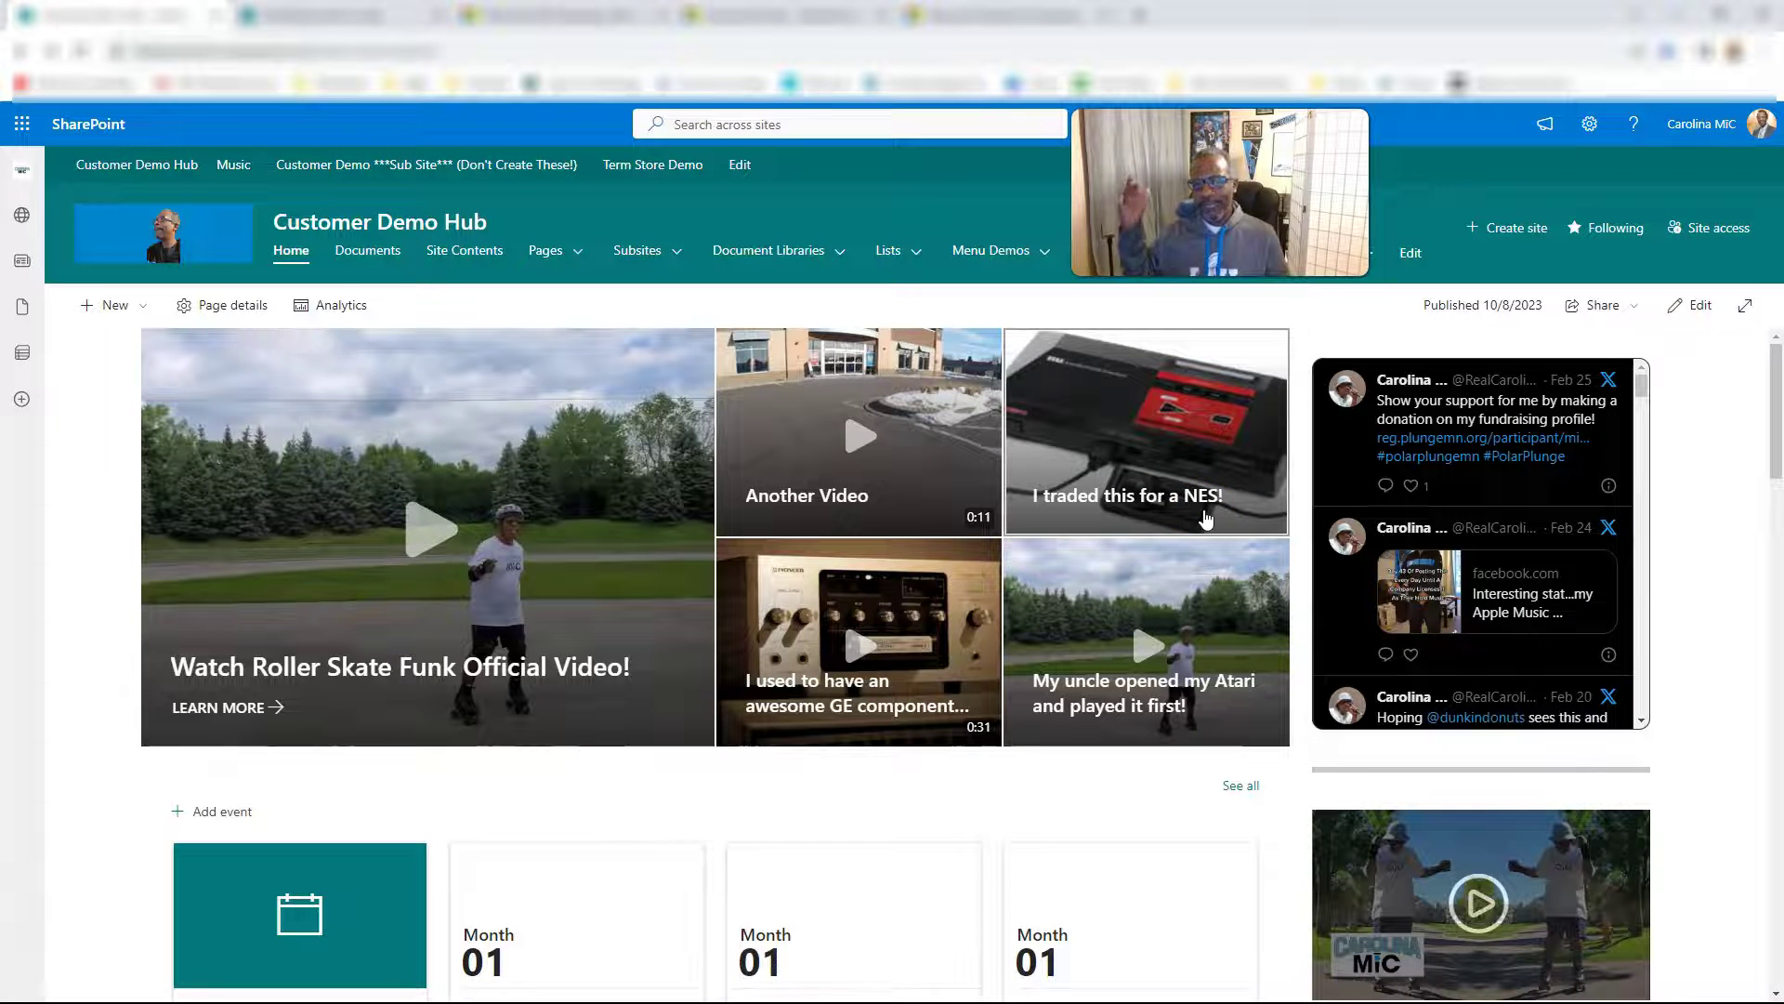